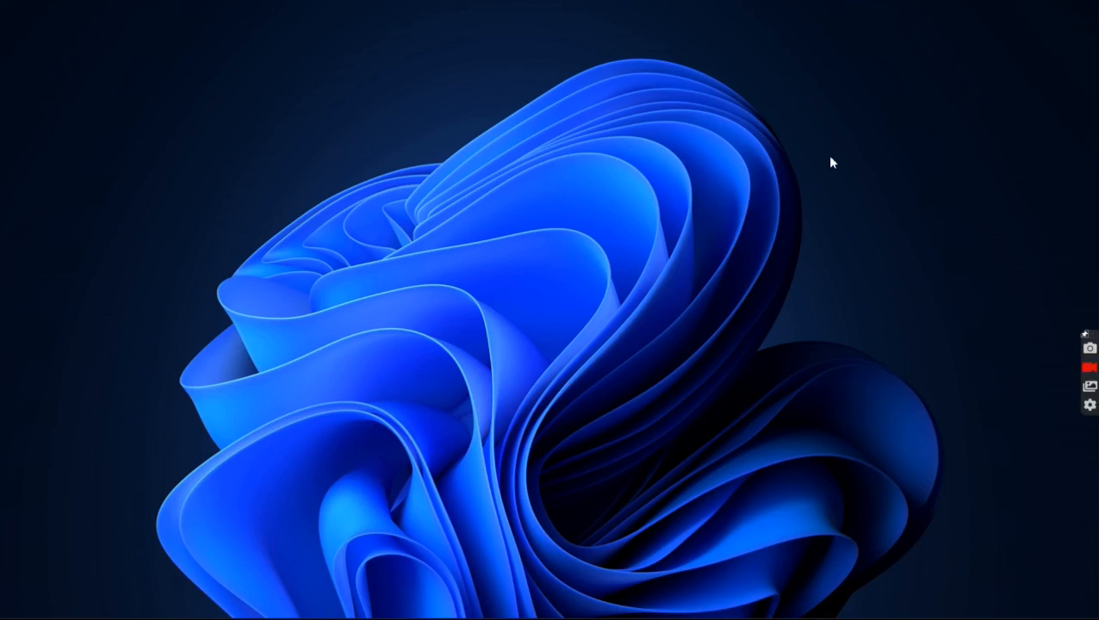
# Open Command Prompt and run flutter doctor to check the Flutter installation
pyautogui.moveTo(675, 613)
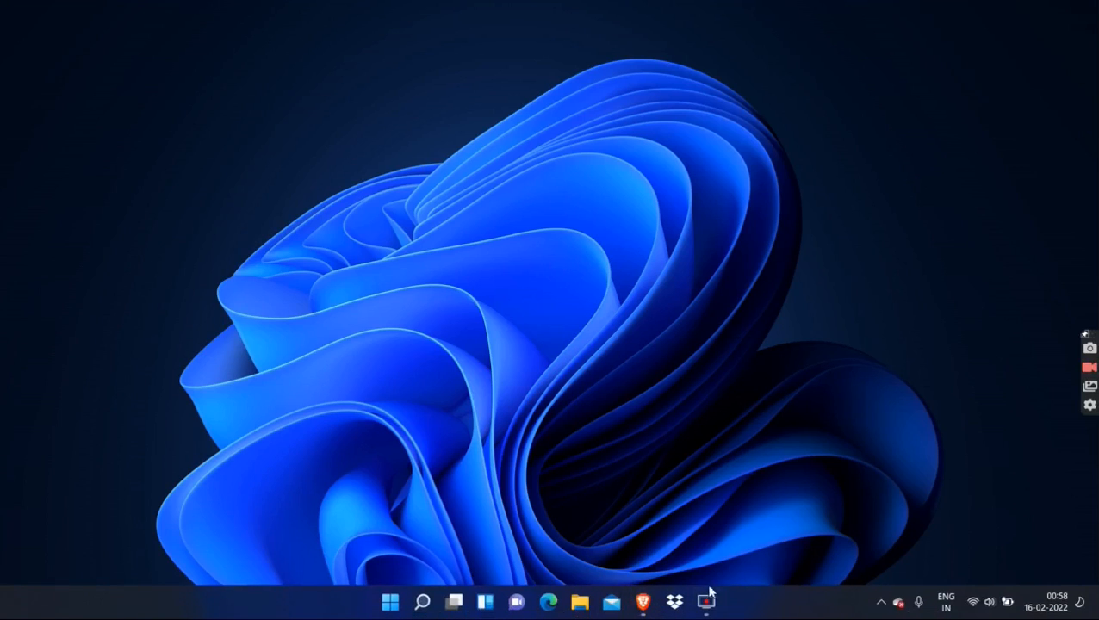
pyautogui.click(391, 610)
pyautogui.write('comm')
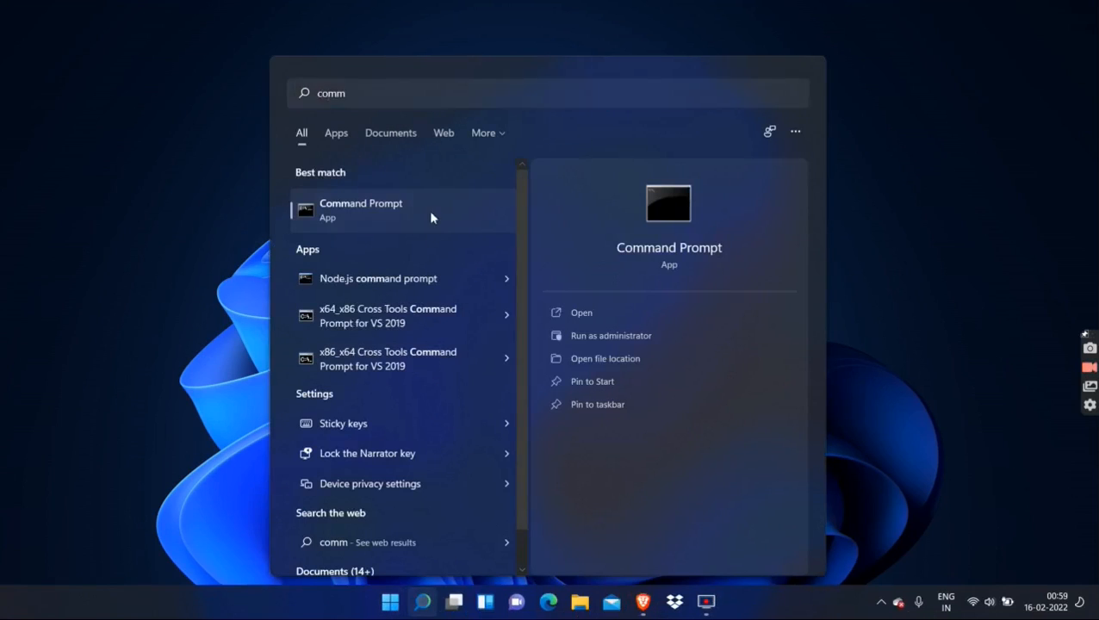
pyautogui.click(432, 218)
pyautogui.click(598, 33)
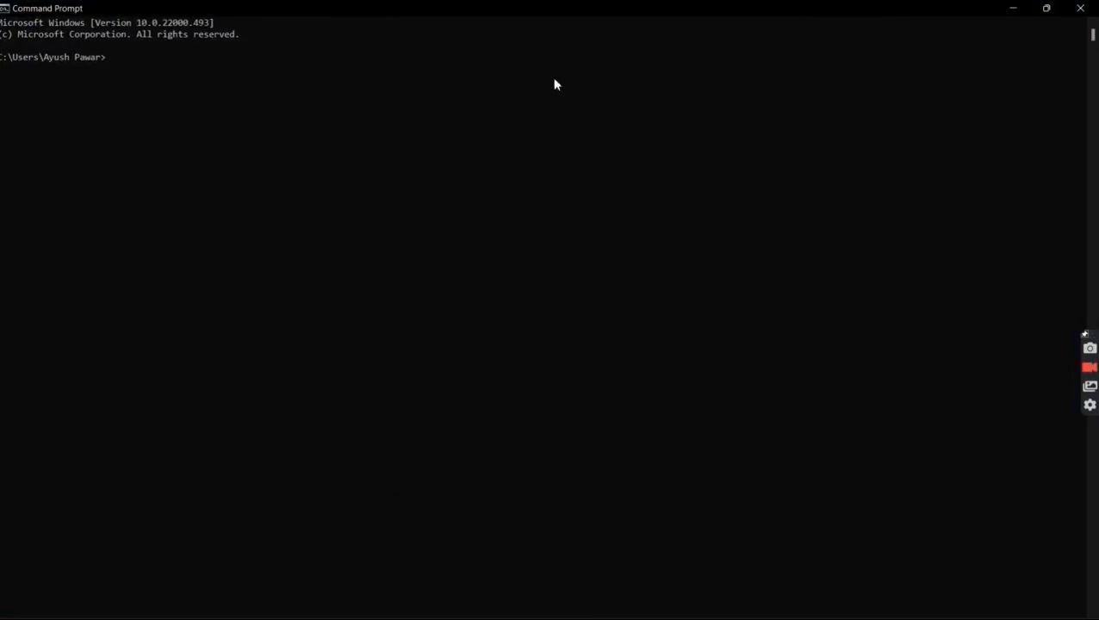
pyautogui.write('flutter doctor')
pyautogui.press('Return')
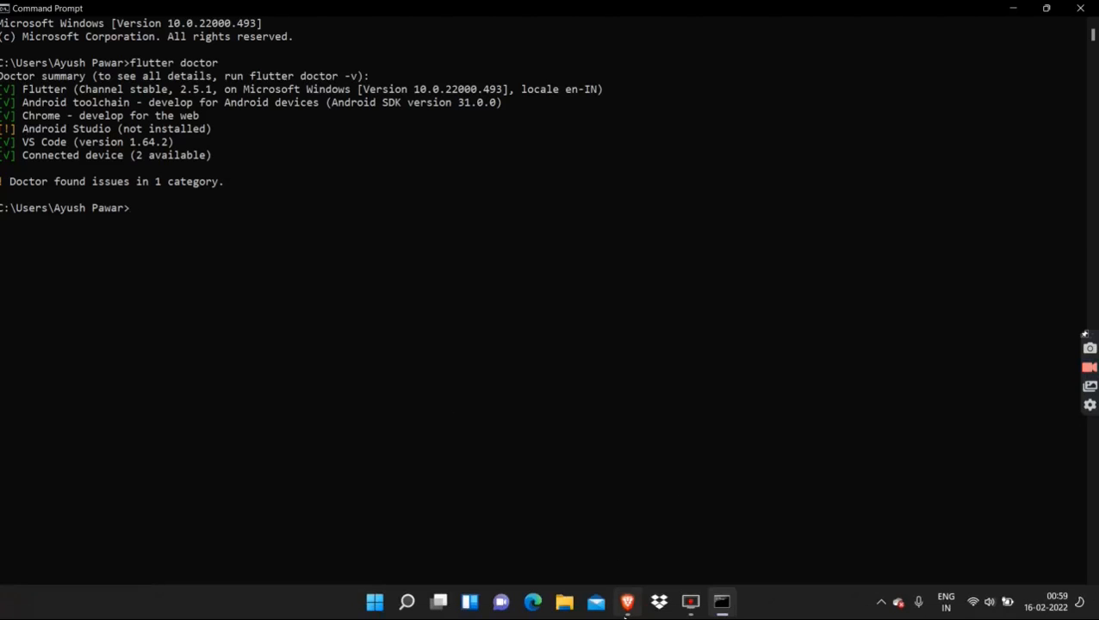
# Switch to the Brave browser, search Google for "install android studio" and open the Android Studio downloads page
pyautogui.click(627, 601)
pyautogui.write('andr')
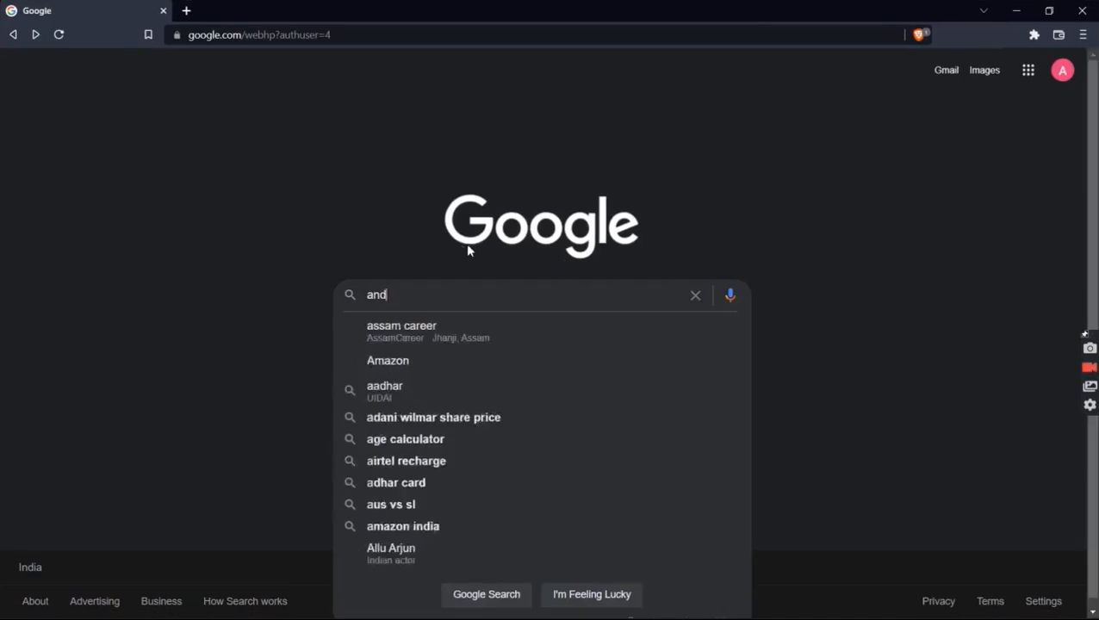
pyautogui.press('BackSpace')
pyautogui.press('BackSpace')
pyautogui.press('BackSpace')
pyautogui.press('BackSpace')
pyautogui.write('in')
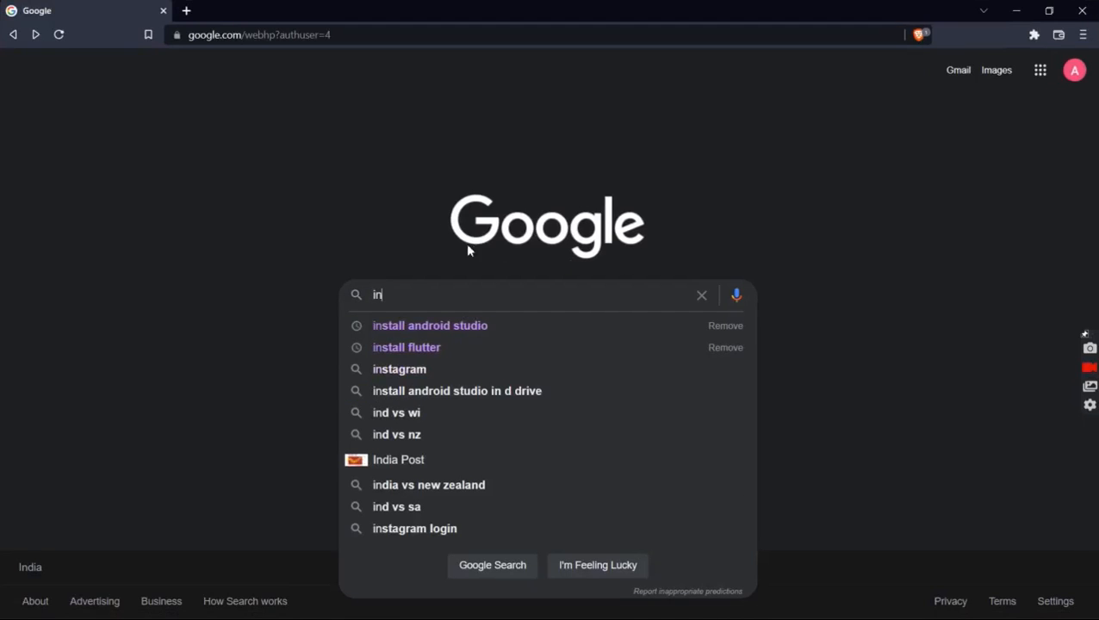
pyautogui.click(443, 325)
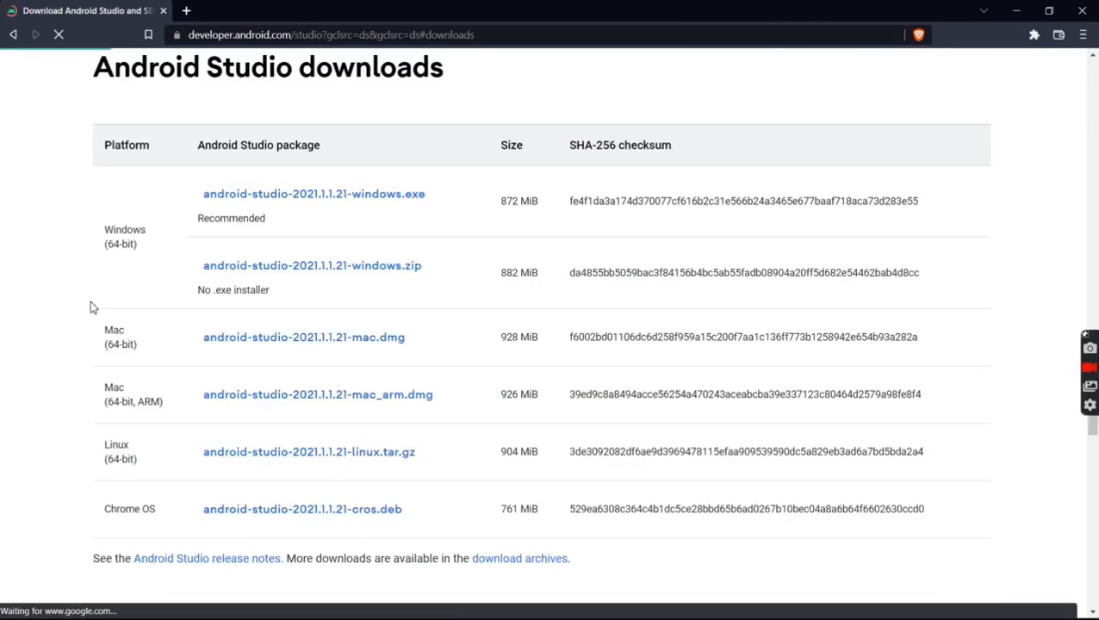
# Examine the Android Studio downloads table for the recommended Windows 64-bit package, android-studio-2021.1.1.21-windows.exe
pyautogui.scroll(-3, 104, 425)
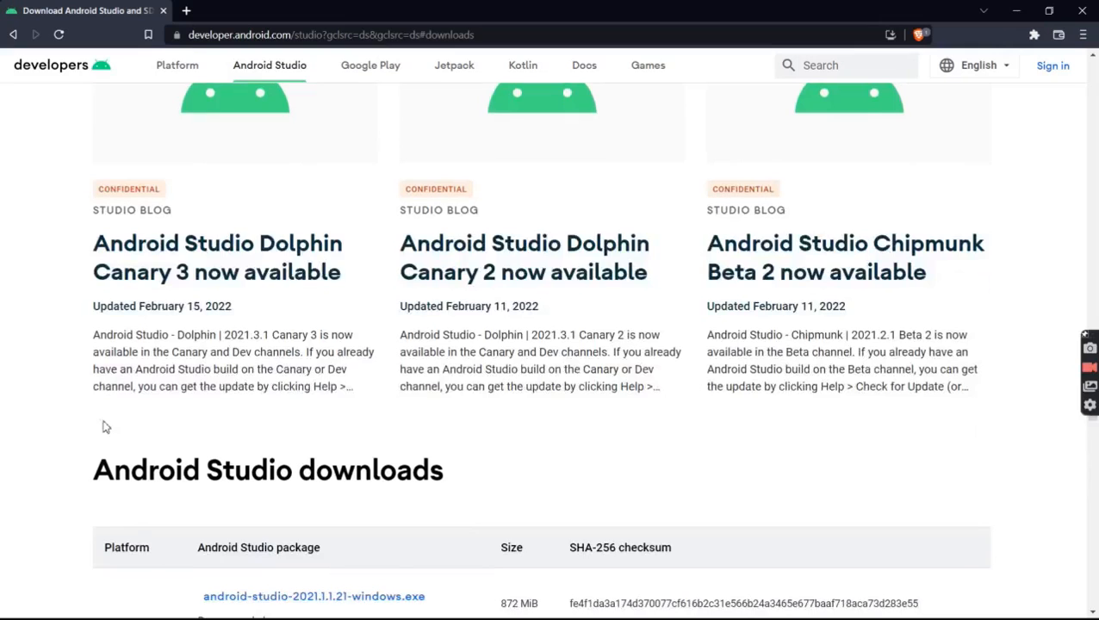
pyautogui.scroll(-1, 72, 445)
pyautogui.scroll(-1, 72, 445)
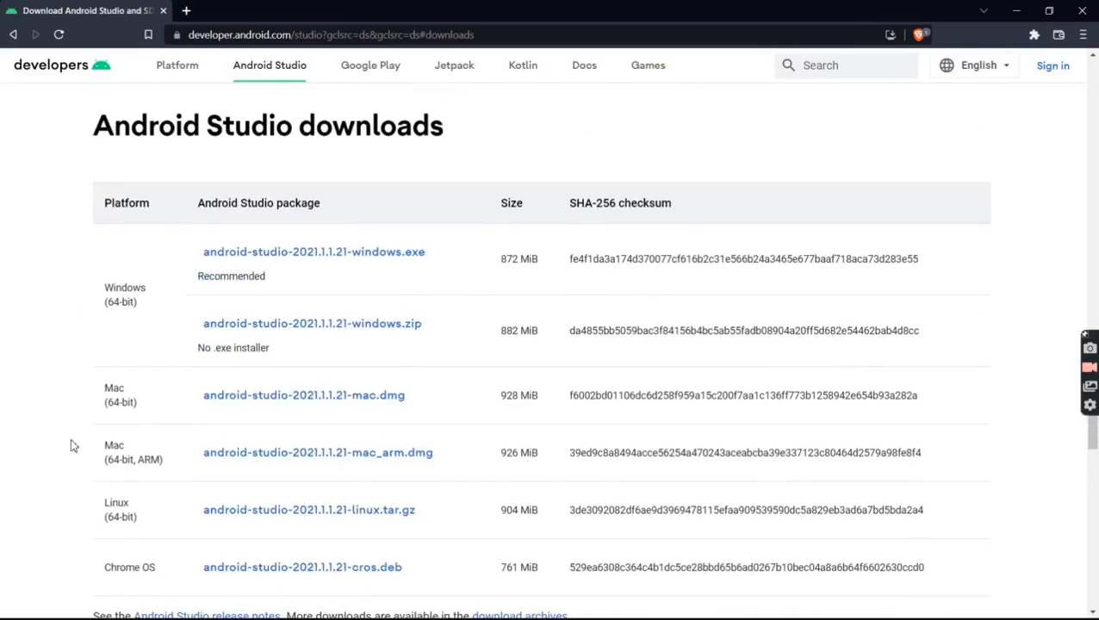
pyautogui.moveTo(177, 201); pyautogui.dragTo(453, 216)
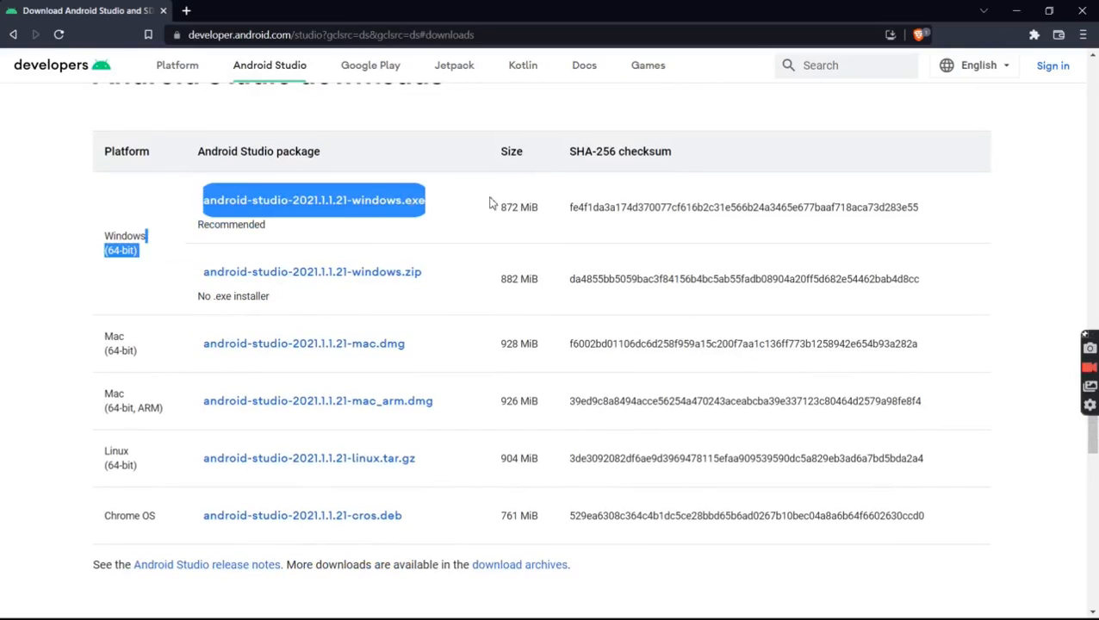
pyautogui.click(491, 208)
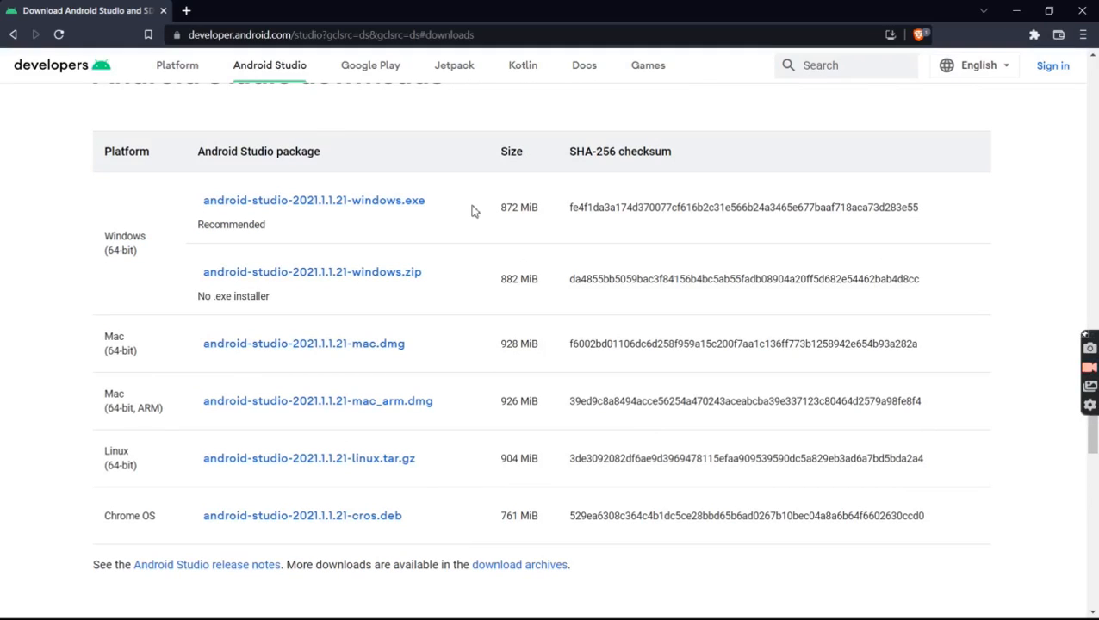
# Launch the android-studio-2020.3.1.24-windows installer from the Downloads folder and minimize the windows covering its setup wizard
pyautogui.moveTo(495, 616)
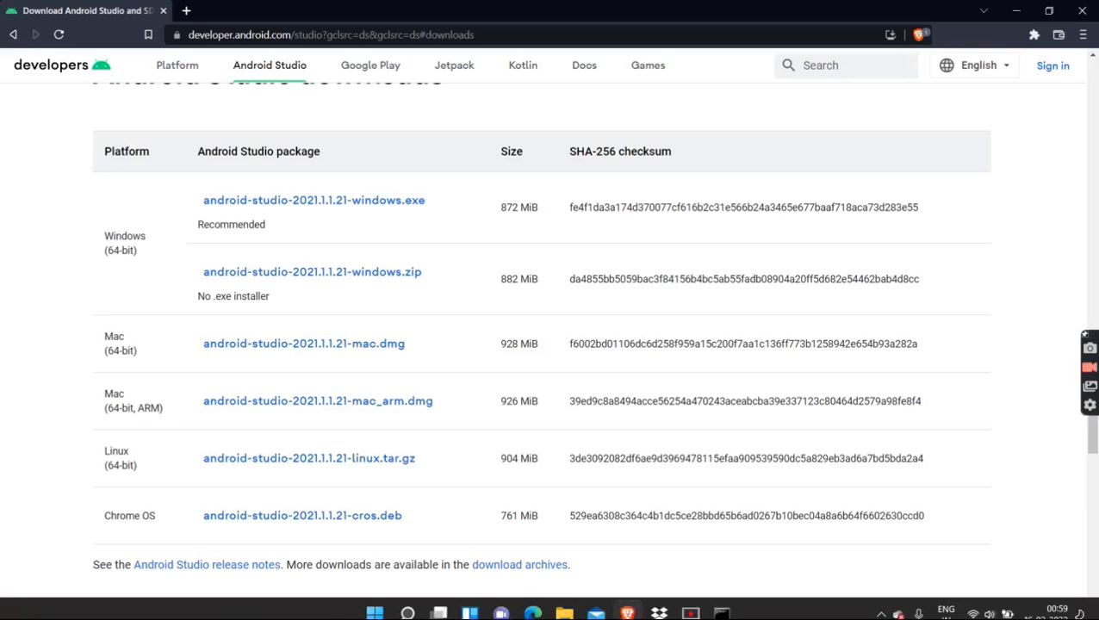
pyautogui.click(562, 603)
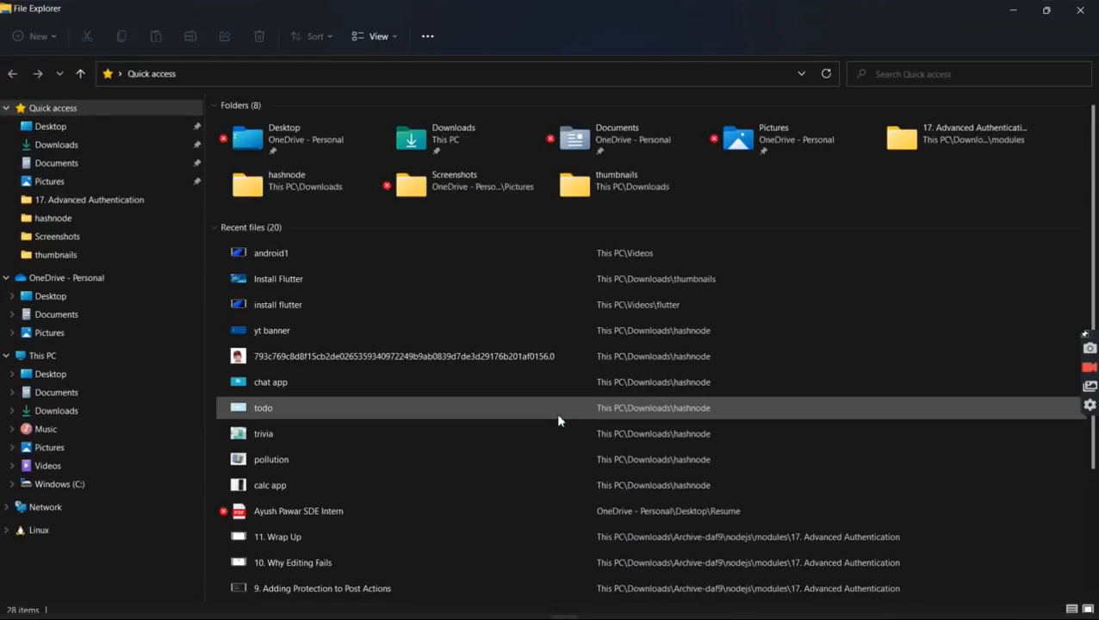
pyautogui.scroll(-3, 555, 412)
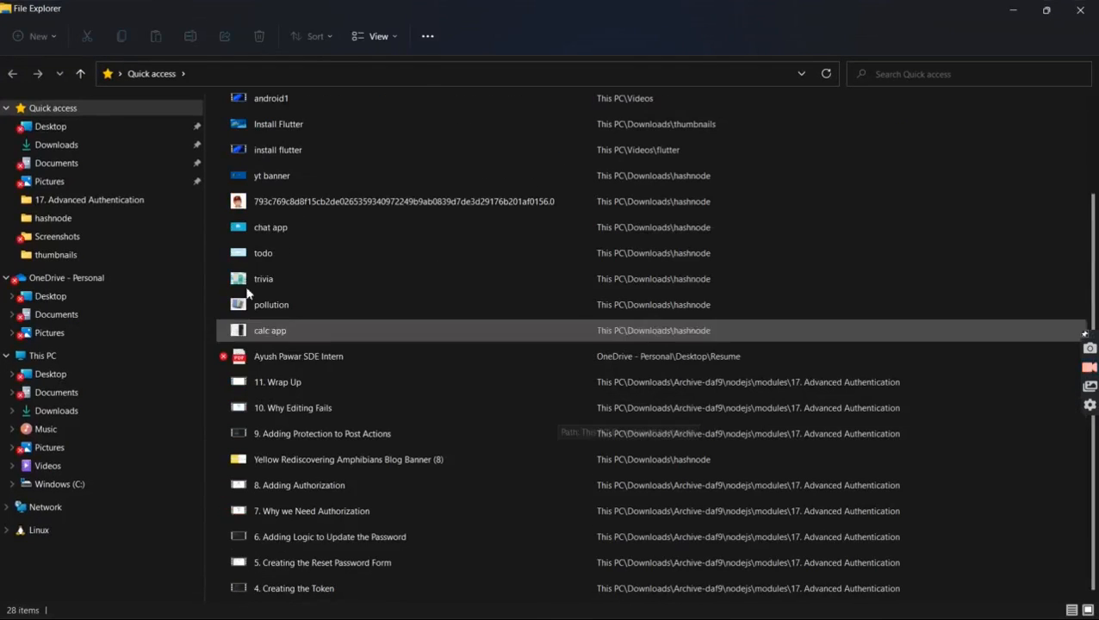
pyautogui.click(93, 146)
pyautogui.scroll(-20, 290, 234)
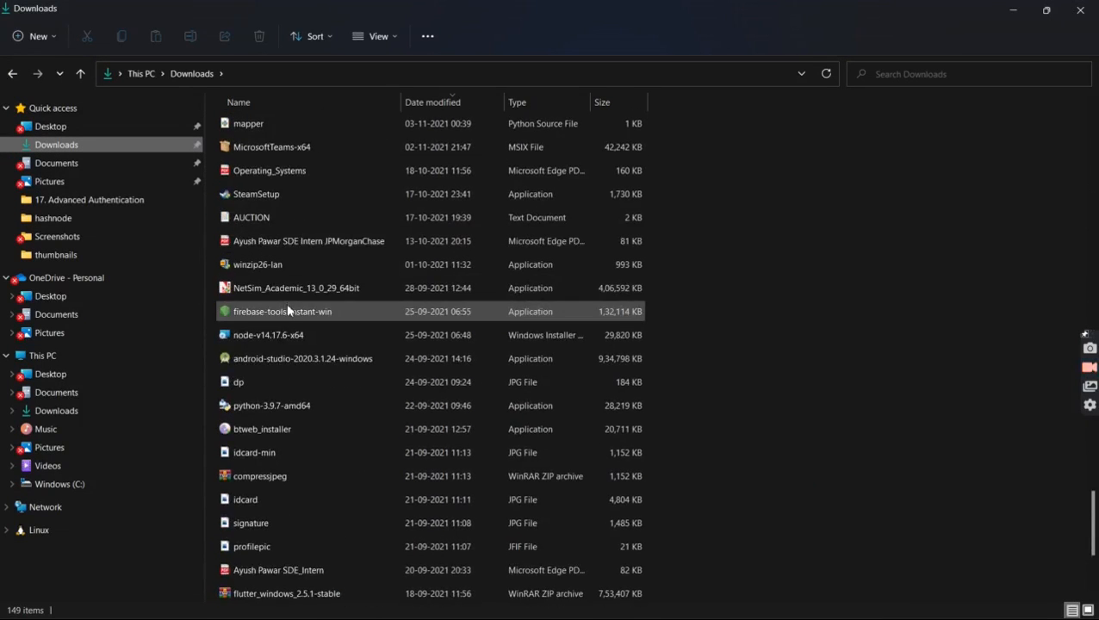
pyautogui.click(278, 364)
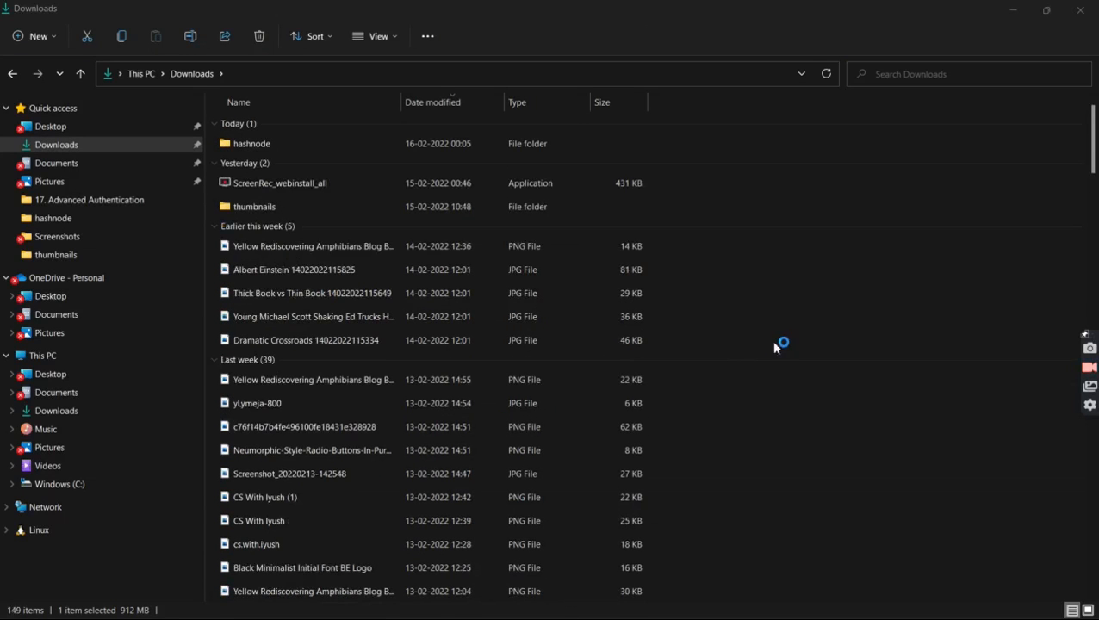
pyautogui.click(1013, 10)
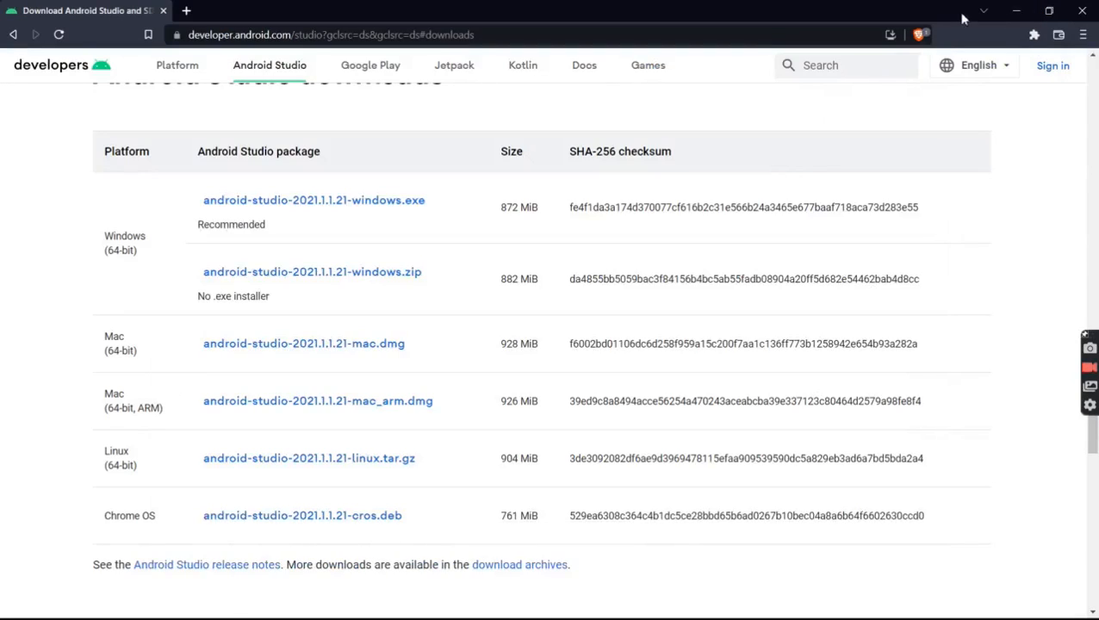
pyautogui.click(1013, 12)
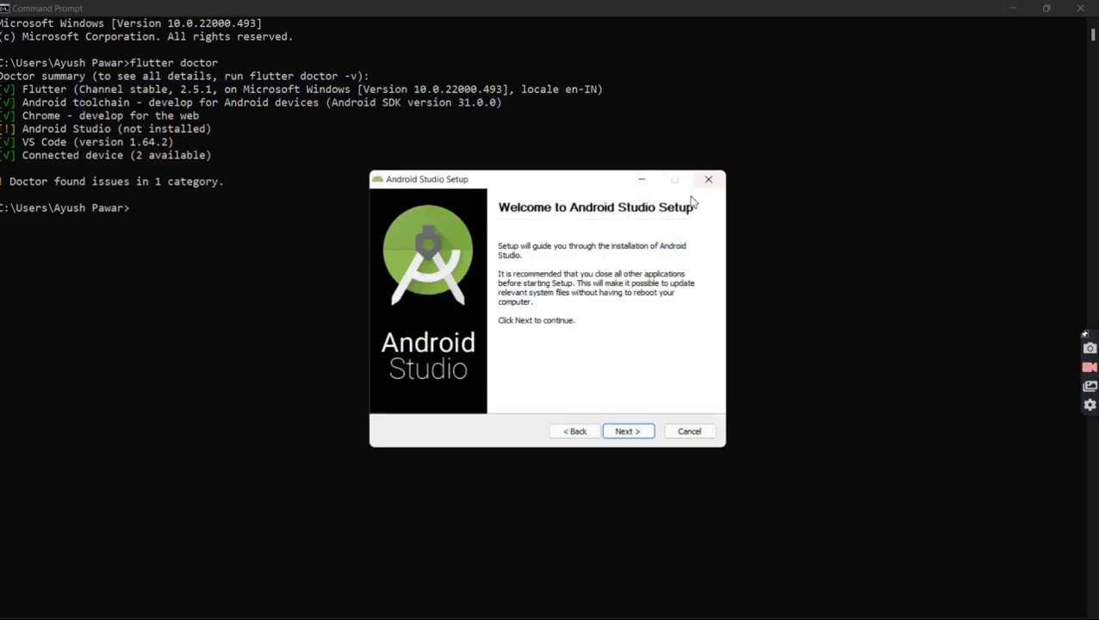
# Install Android Studio to C:\Program Files\Android\Android Studio, keeping Android Studio as the Start Menu folder
pyautogui.click(624, 429)
pyautogui.click(624, 431)
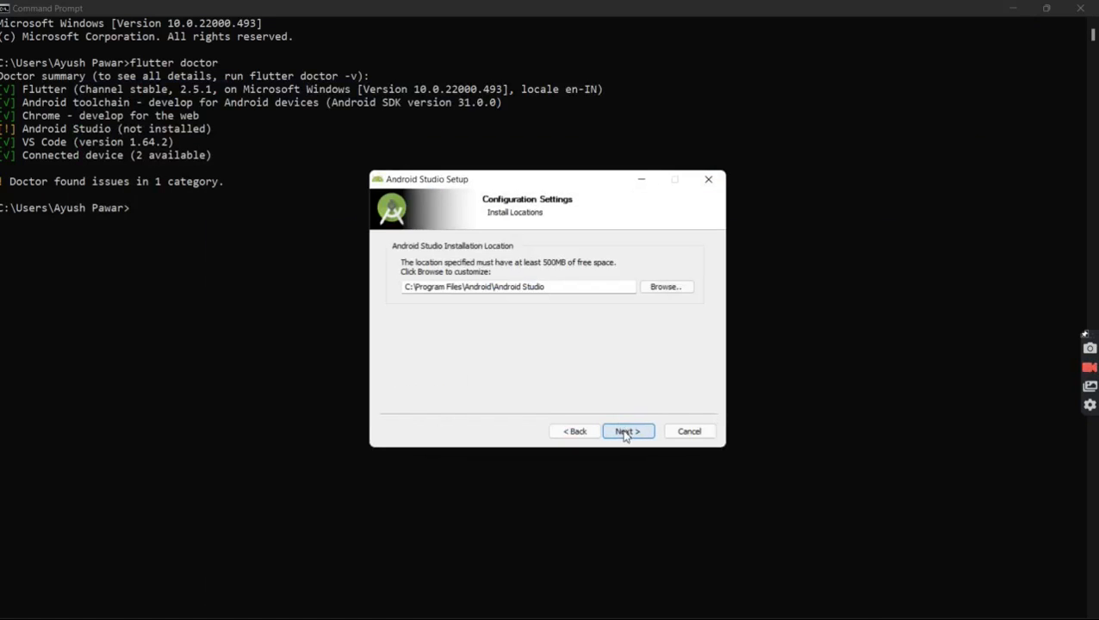
pyautogui.click(626, 433)
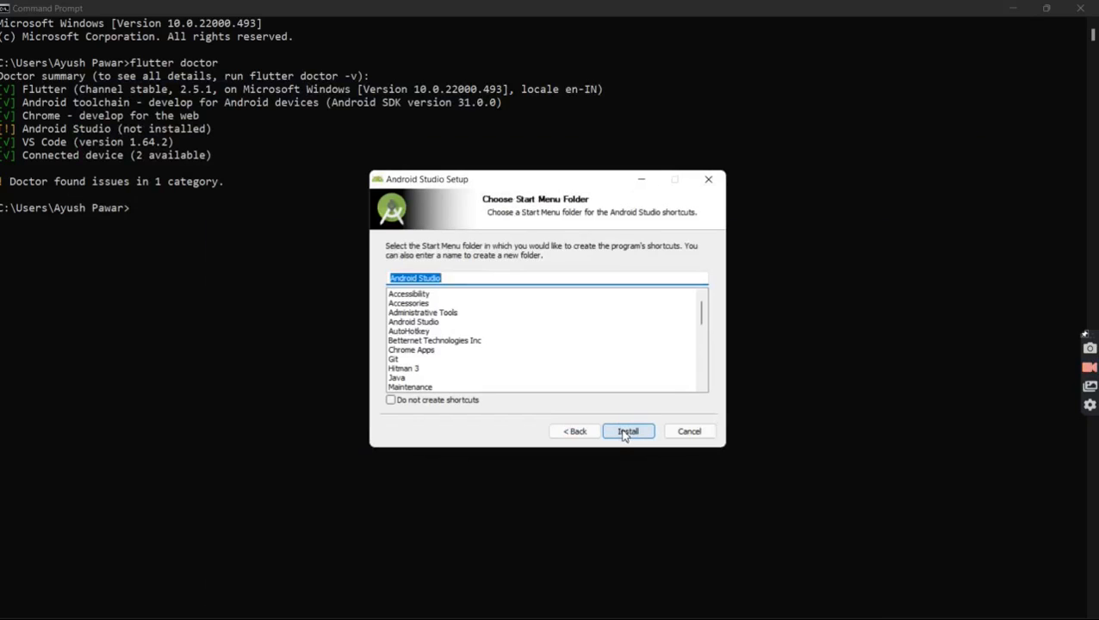
pyautogui.click(623, 432)
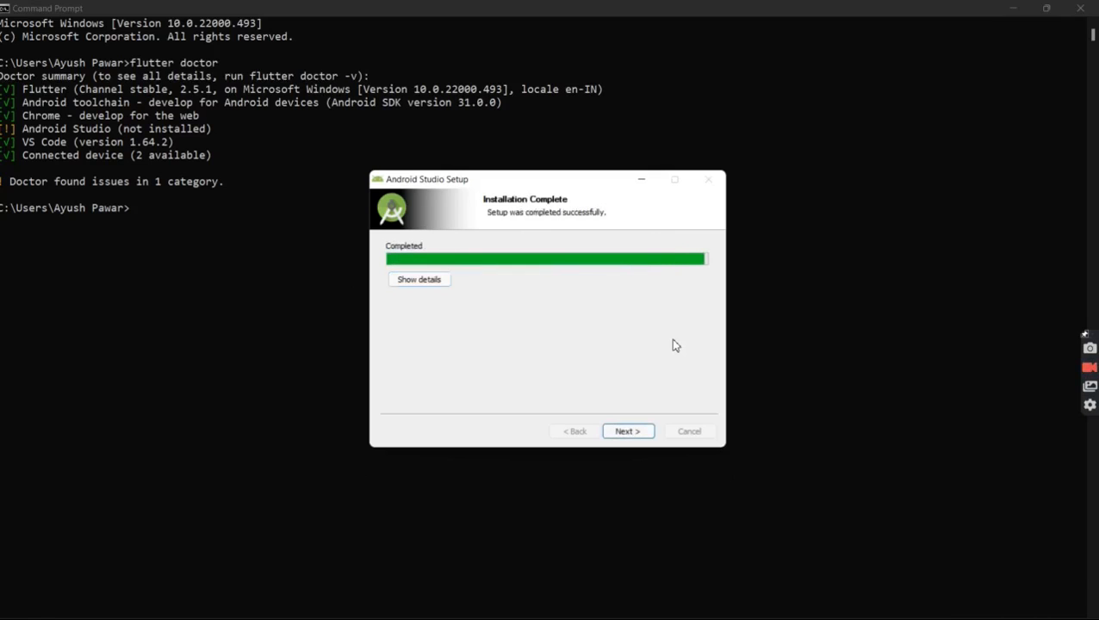
# Clear the Start Android Studio option and finish the Android Studio setup
pyautogui.click(622, 430)
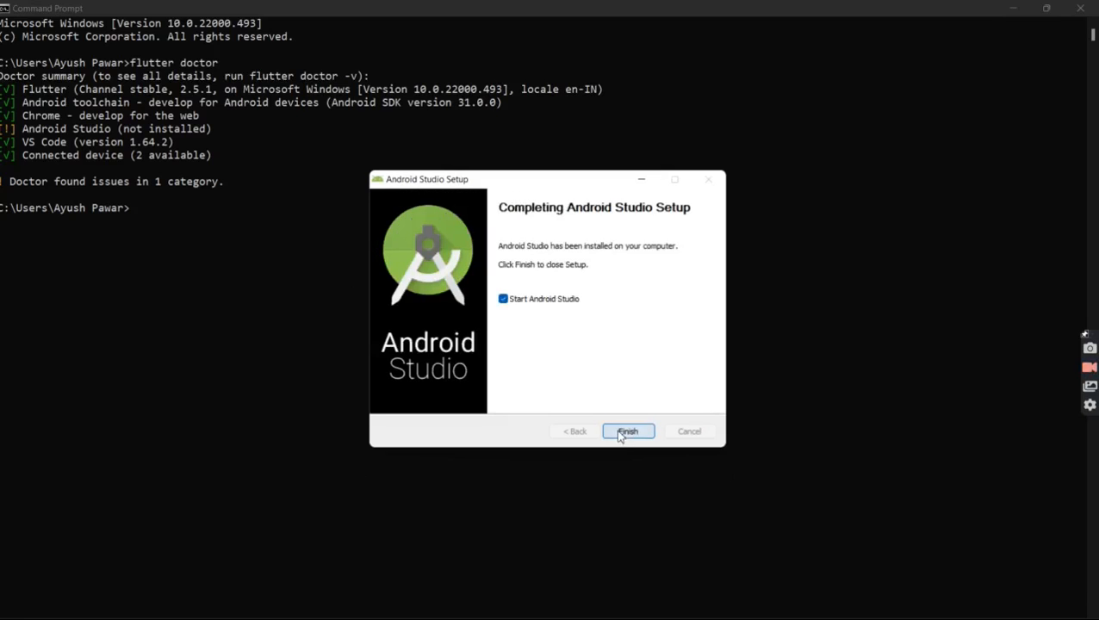
pyautogui.click(502, 300)
pyautogui.click(628, 431)
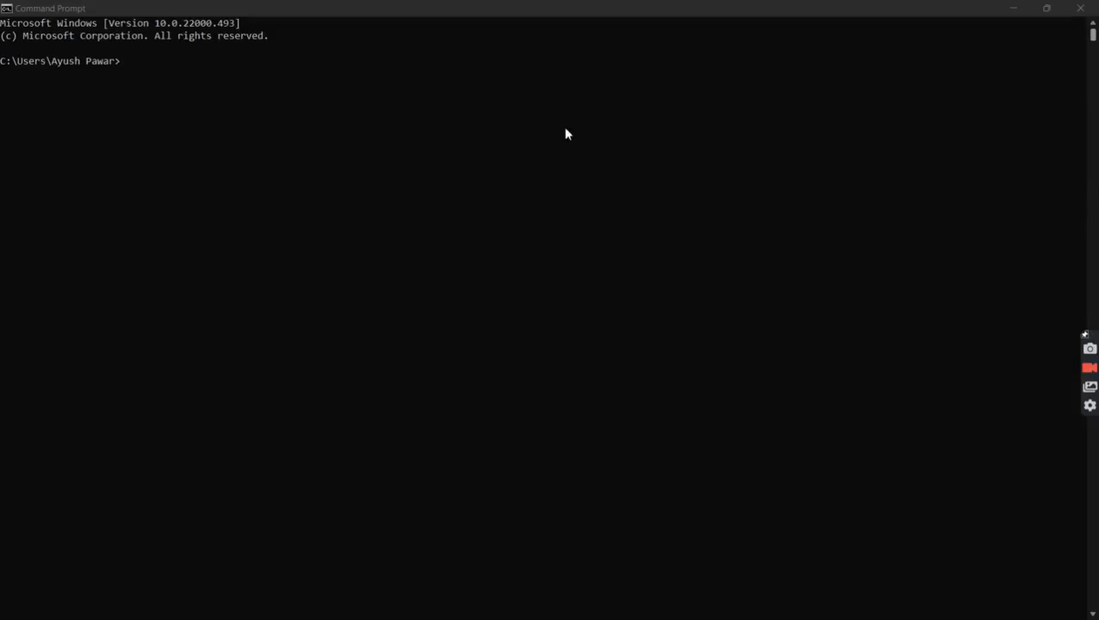
# Run flutter doctor again in the fresh Command Prompt session
pyautogui.click(385, 77)
pyautogui.write('flu')
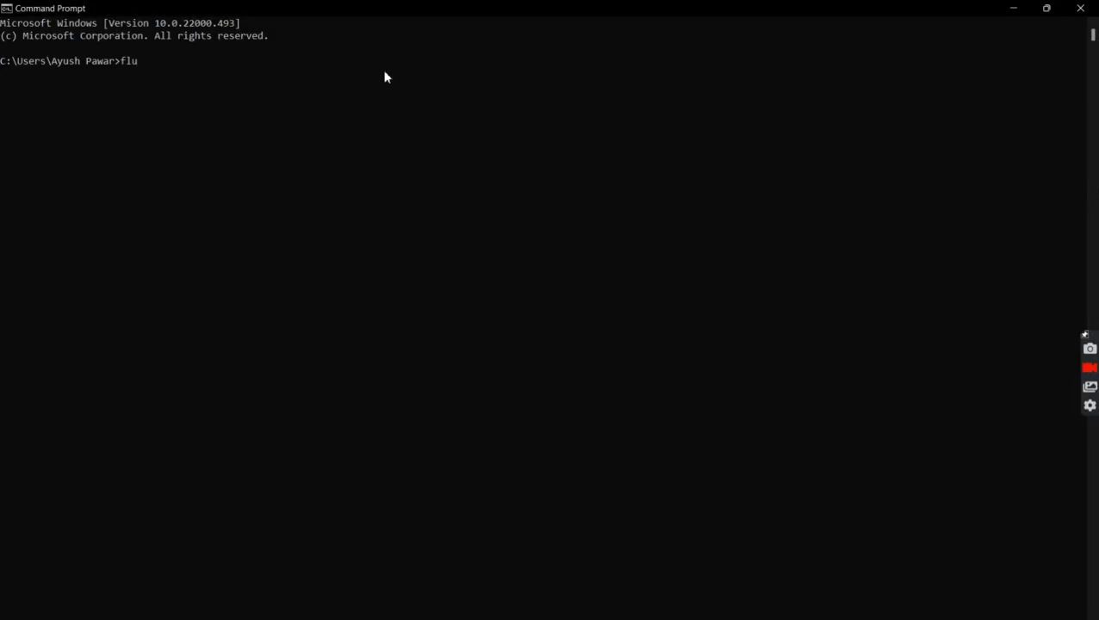
pyautogui.write('tter doctor')
pyautogui.press('Return')
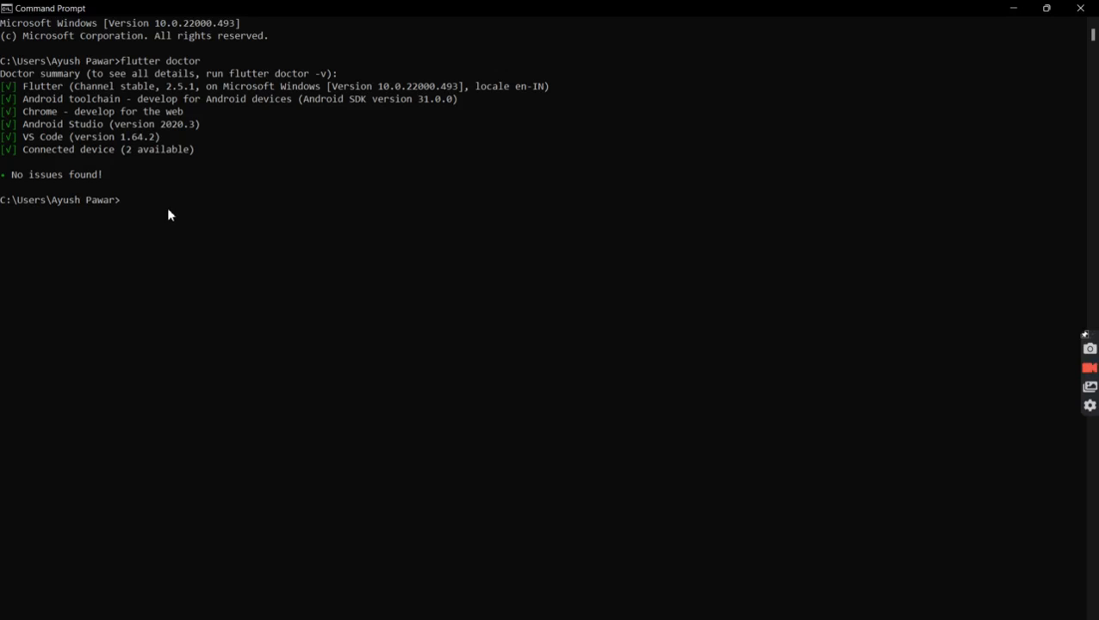
# Run flutter doctor --android-licenses to check and accept the Android SDK licenses
pyautogui.write('flutter doctor')
pyautogui.scroll(2, 168, 213)
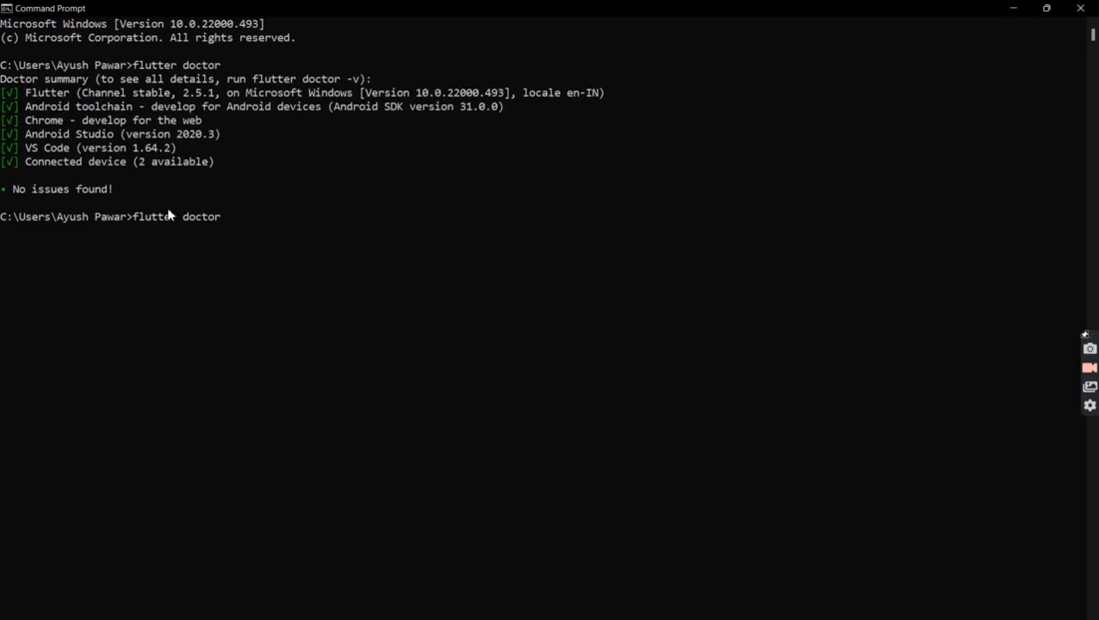
pyautogui.scroll(1, 169, 214)
pyautogui.write('-')
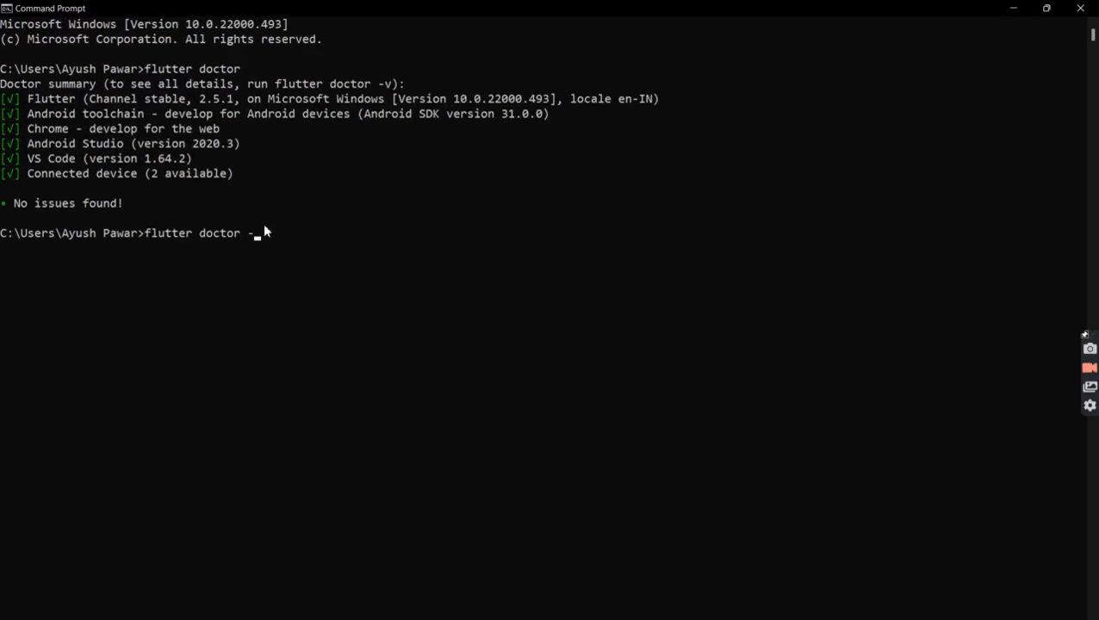
pyautogui.write('-android-licenses')
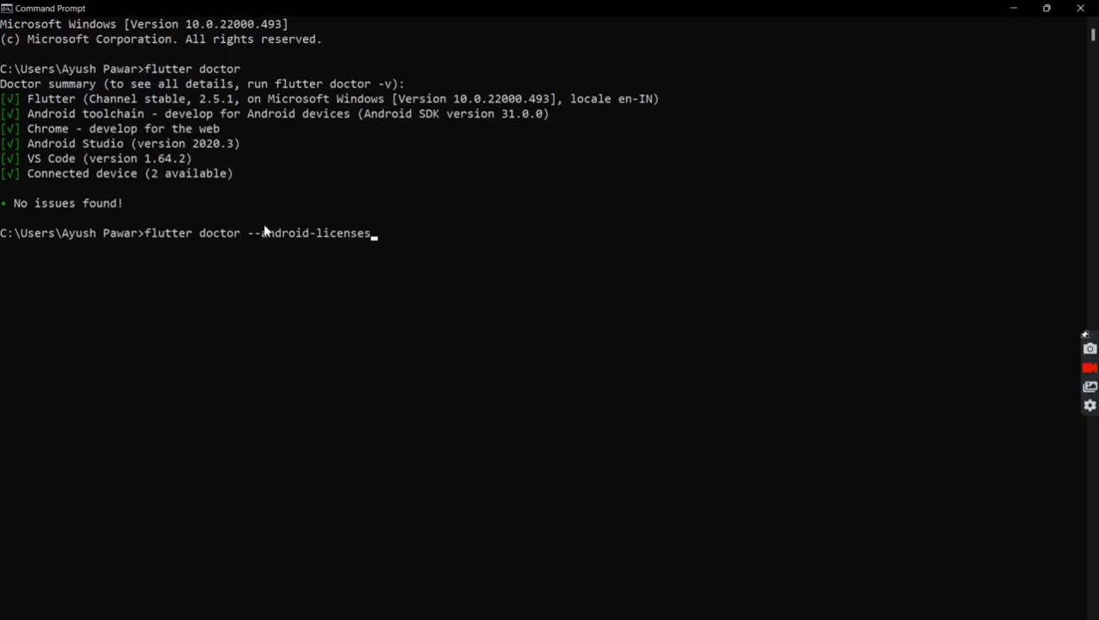
pyautogui.press('Return')
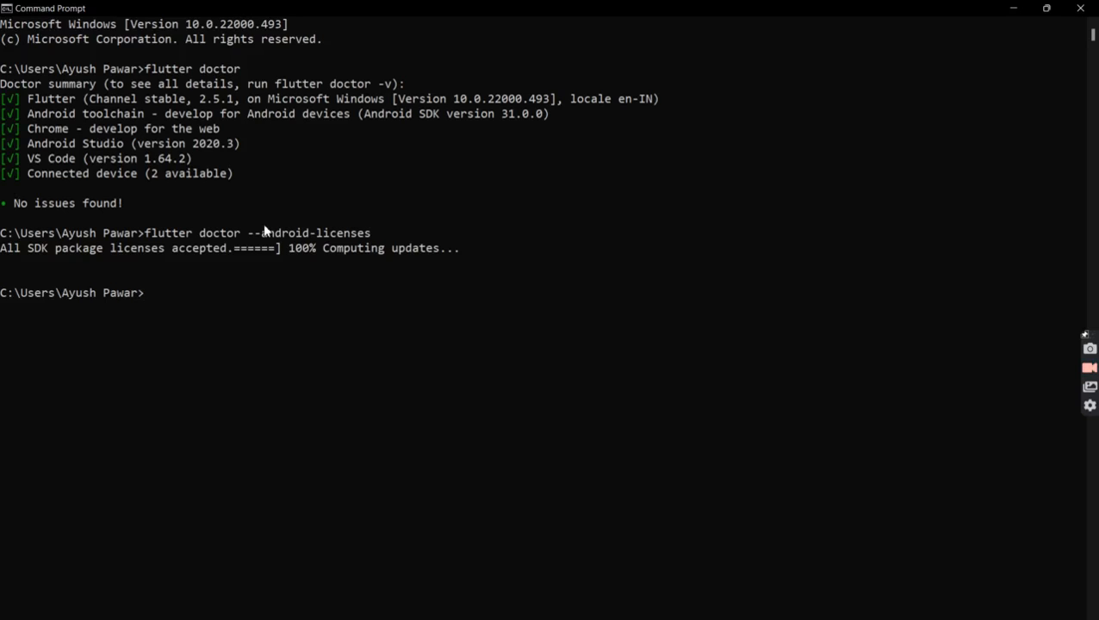
# Review the flutter doctor report, highlighting the Flutter, Android toolchain, Chrome, Android Studio, VS Code and Connected device entries
pyautogui.moveTo(35, 100); pyautogui.dragTo(140, 116)
pyautogui.moveTo(26, 129); pyautogui.dragTo(129, 145)
pyautogui.moveTo(29, 174); pyautogui.dragTo(137, 174)
pyautogui.moveTo(76, 158); pyautogui.dragTo(28, 158)
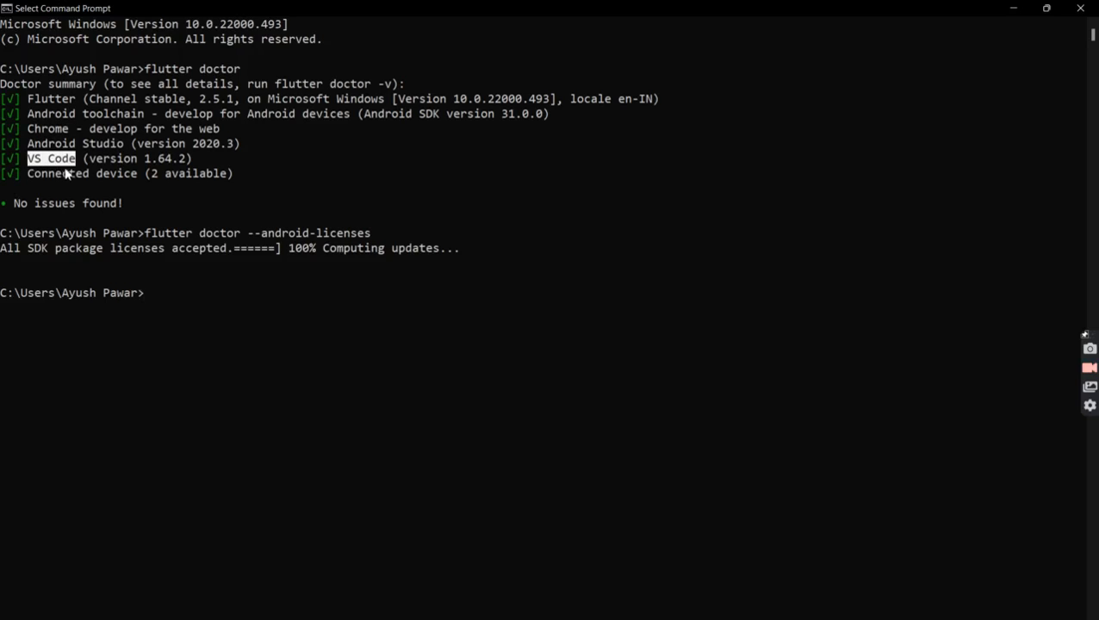
pyautogui.click(72, 174)
# Clear the open windows off the desktop, switch to Android Studio and look through its list of projects
pyautogui.click(1012, 9)
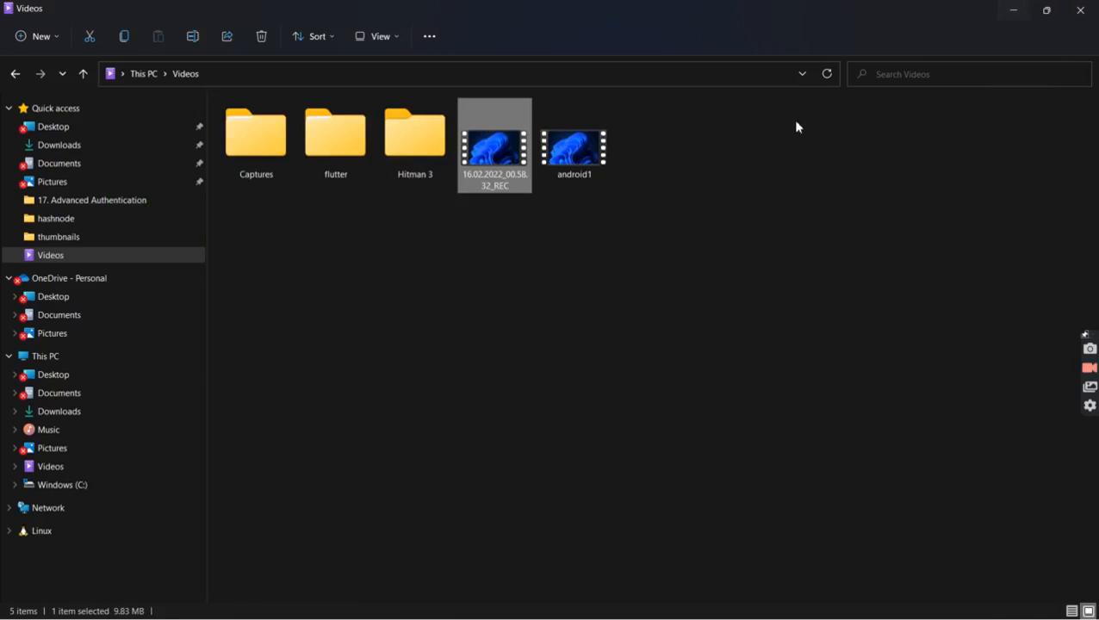
pyautogui.click(1080, 8)
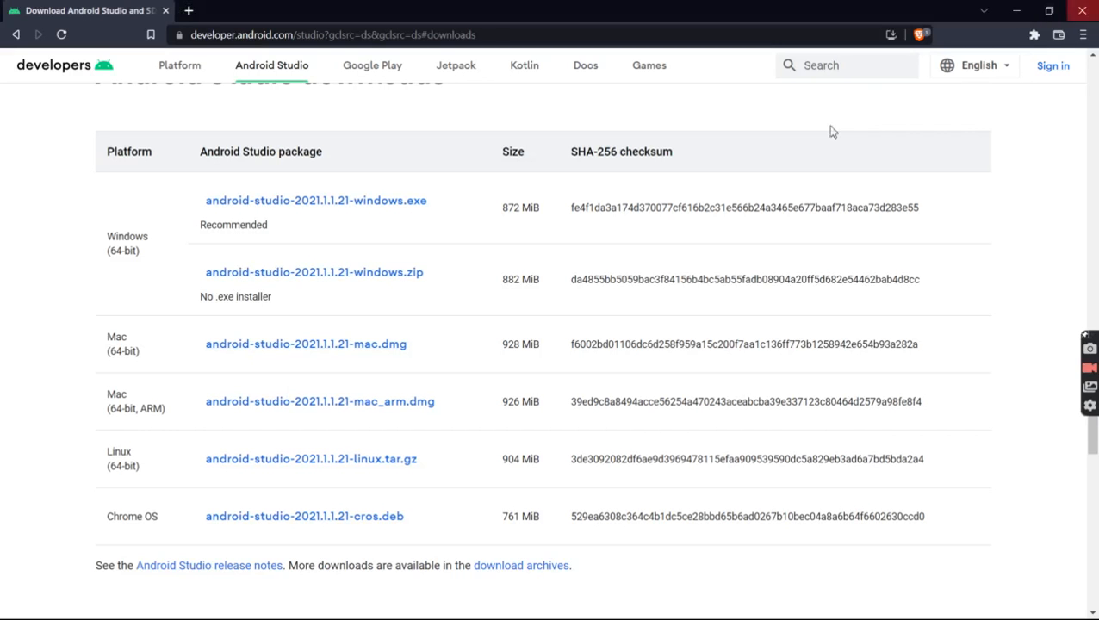
pyautogui.click(1015, 12)
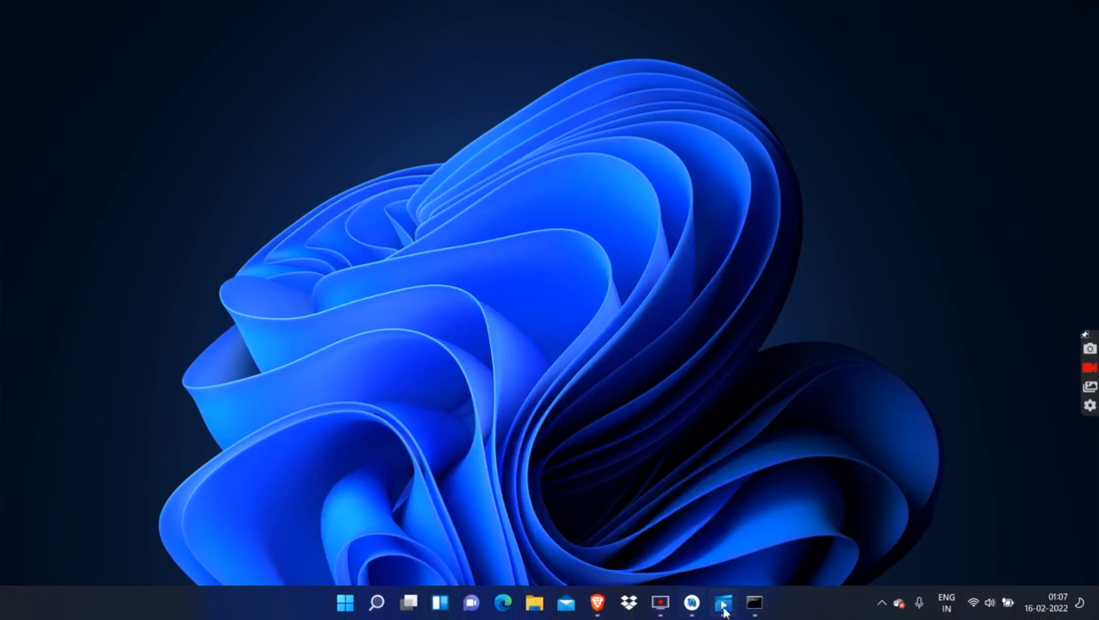
pyautogui.click(693, 607)
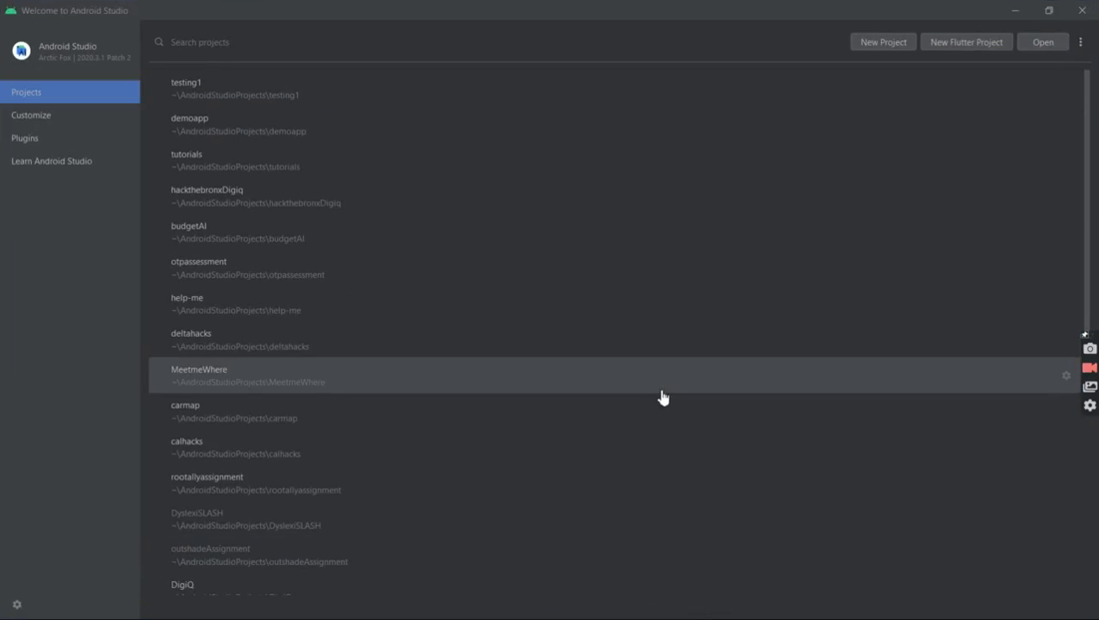
pyautogui.scroll(-5, 564, 157)
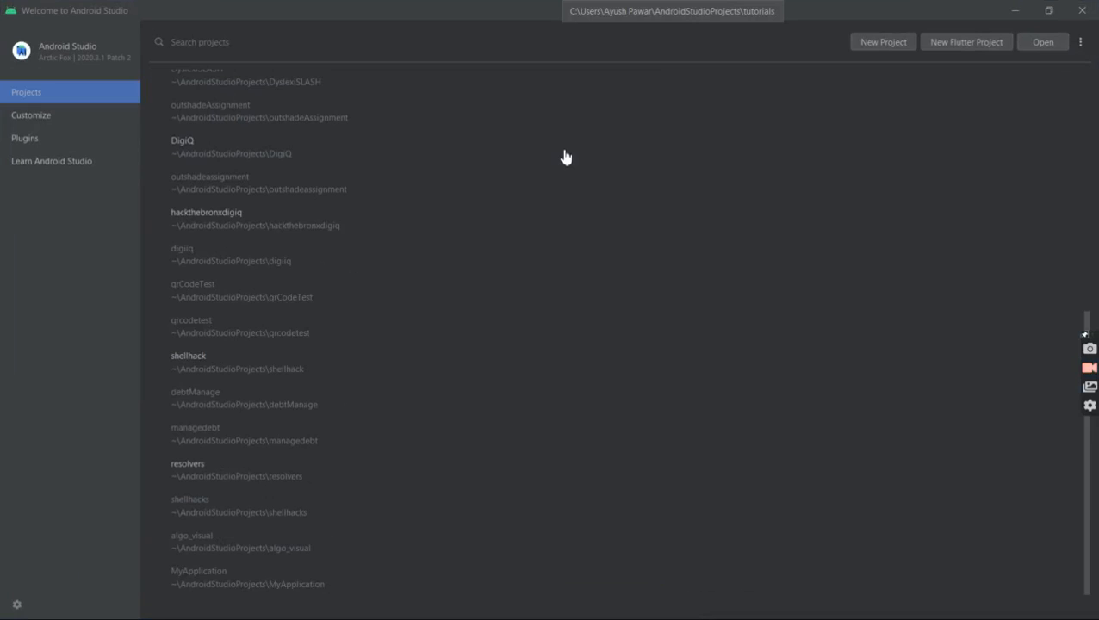
pyautogui.scroll(5, 564, 156)
pyautogui.scroll(-3, 574, 362)
pyautogui.scroll(3, 576, 380)
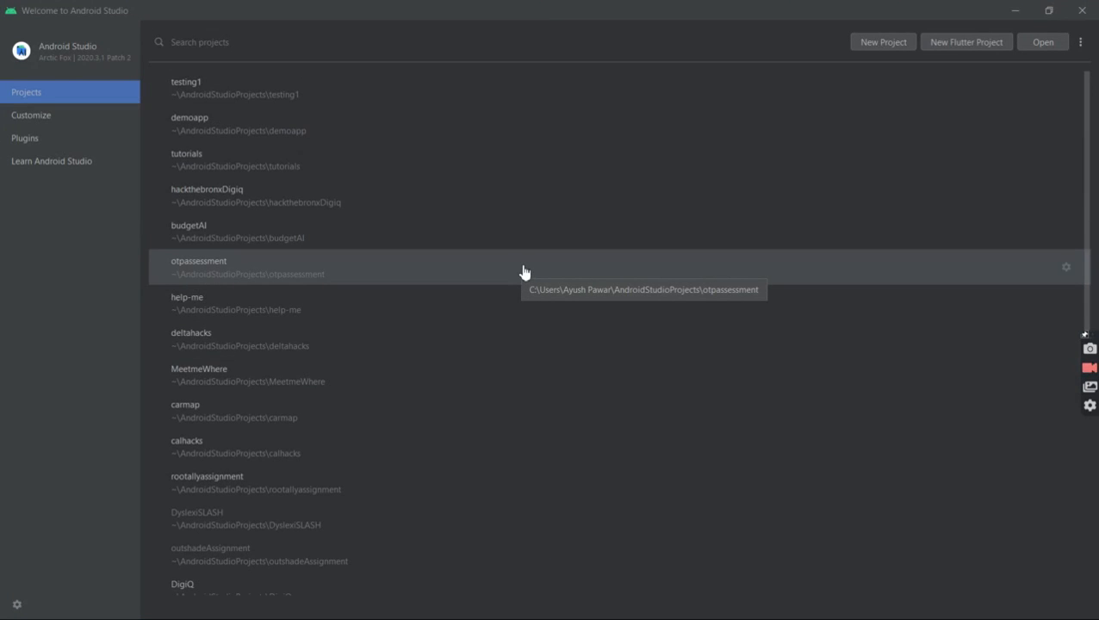
pyautogui.scroll(-5, 523, 273)
pyautogui.scroll(5, 520, 272)
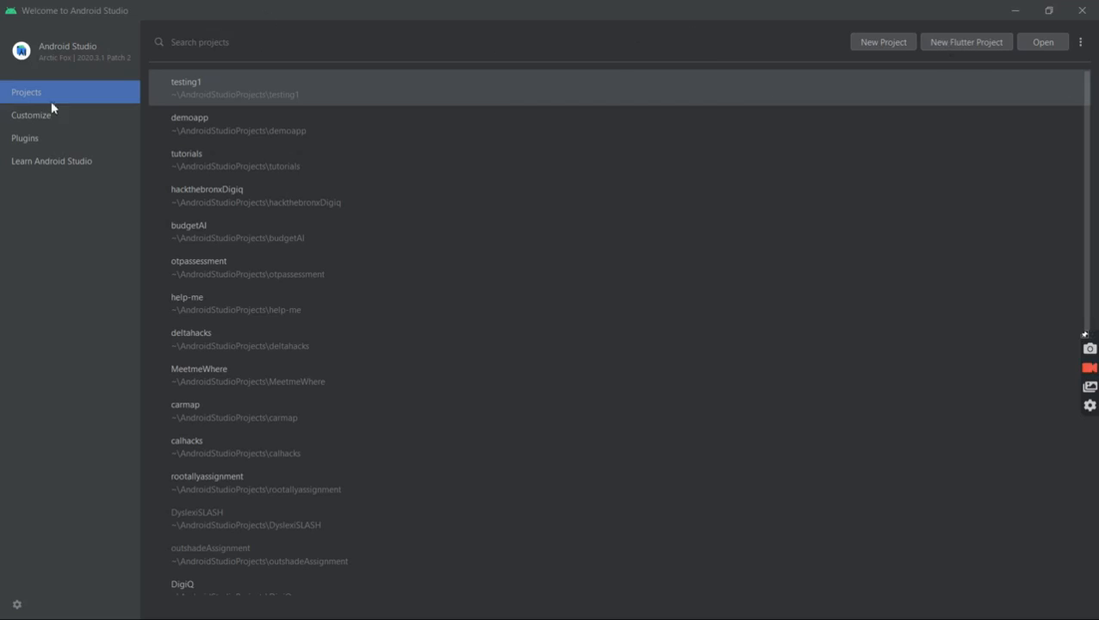
# Search the plugin marketplace for flutter and then dart to check whether both plugins are installed, and clear the search
pyautogui.click(14, 140)
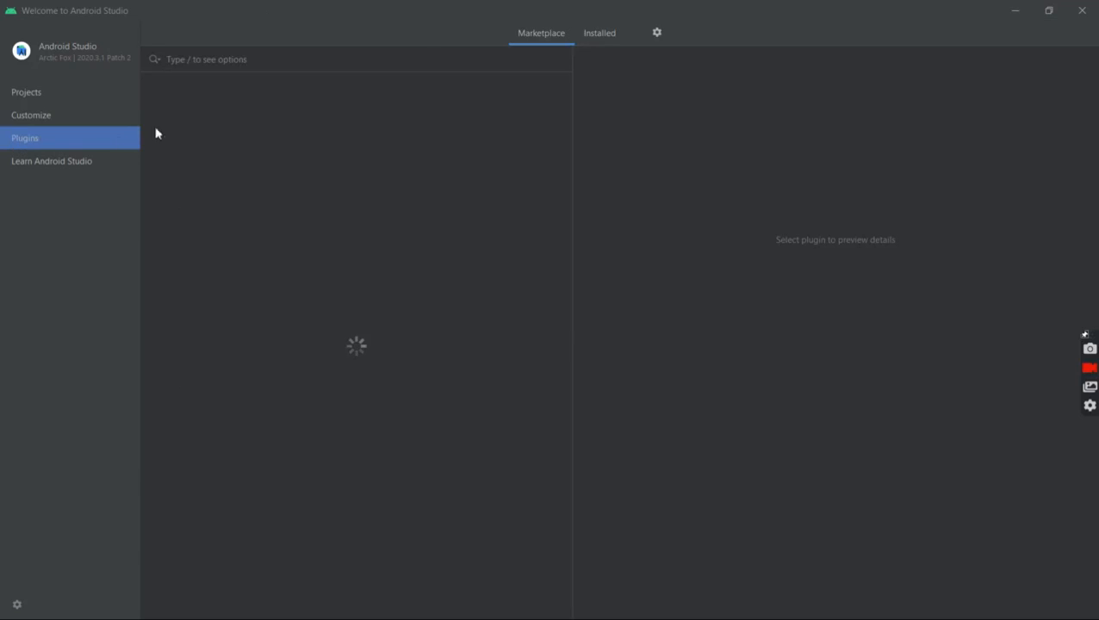
pyautogui.click(329, 66)
pyautogui.write('flutter')
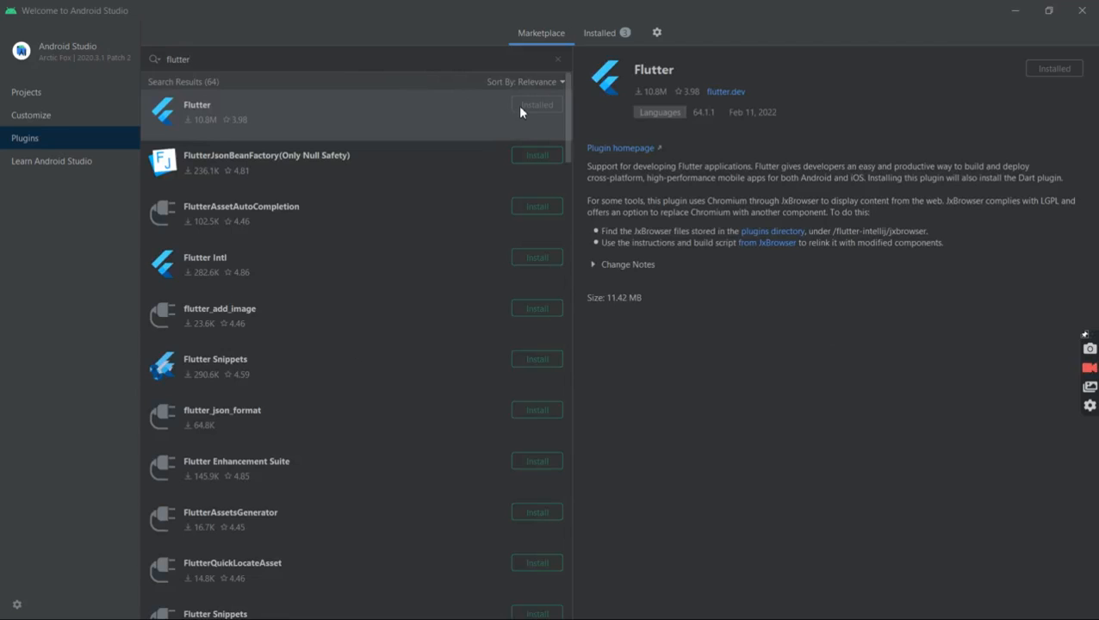
pyautogui.moveTo(237, 63); pyautogui.dragTo(159, 60)
pyautogui.press('BackSpace')
pyautogui.write('dart')
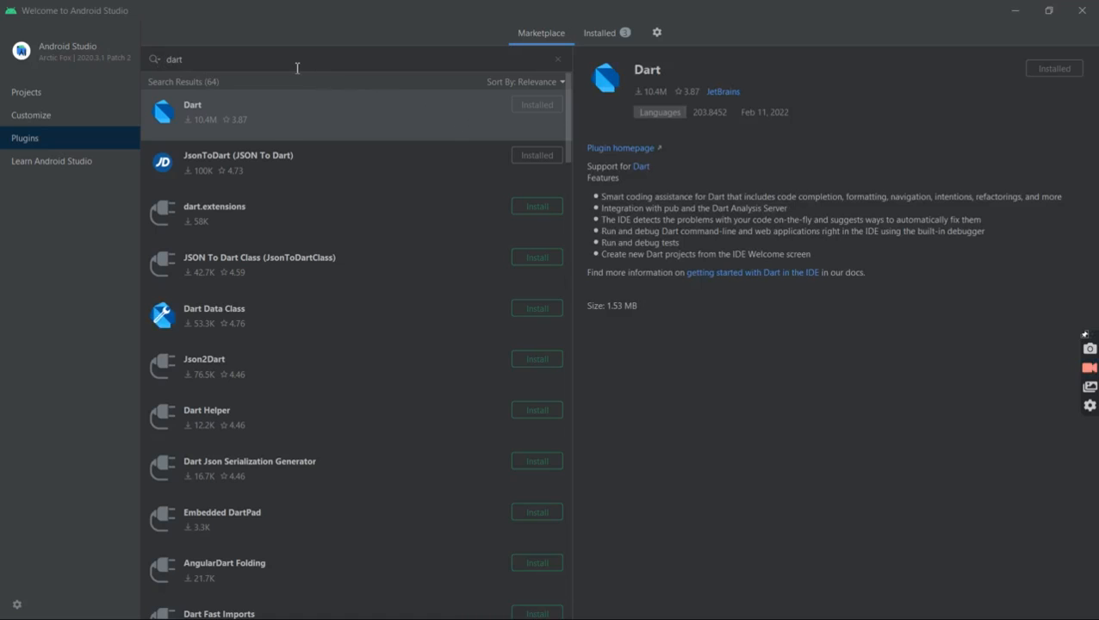
pyautogui.moveTo(229, 56); pyautogui.dragTo(119, 77)
pyautogui.press('BackSpace')
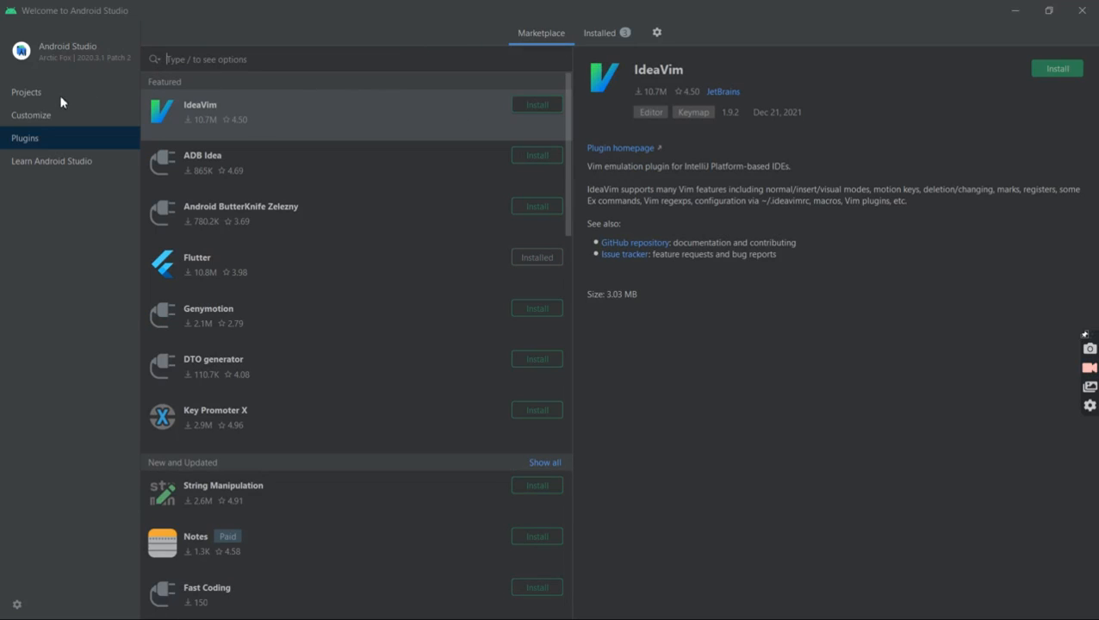
# Create a new Flutter project named demoapp1 with the preset Flutter SDK path and default project options
pyautogui.click(35, 96)
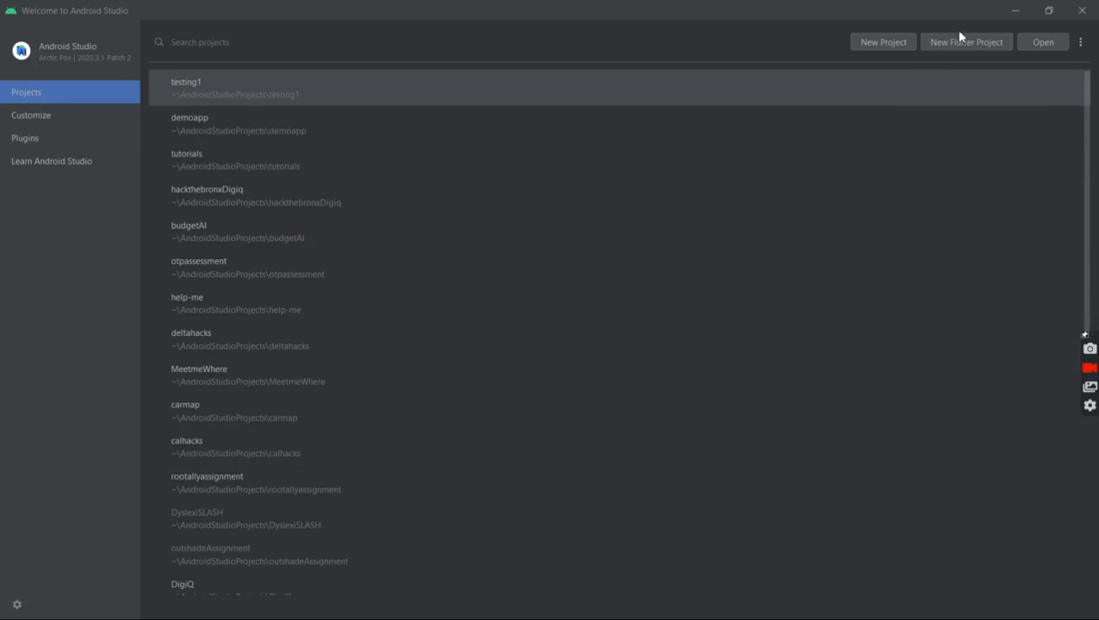
pyautogui.click(960, 40)
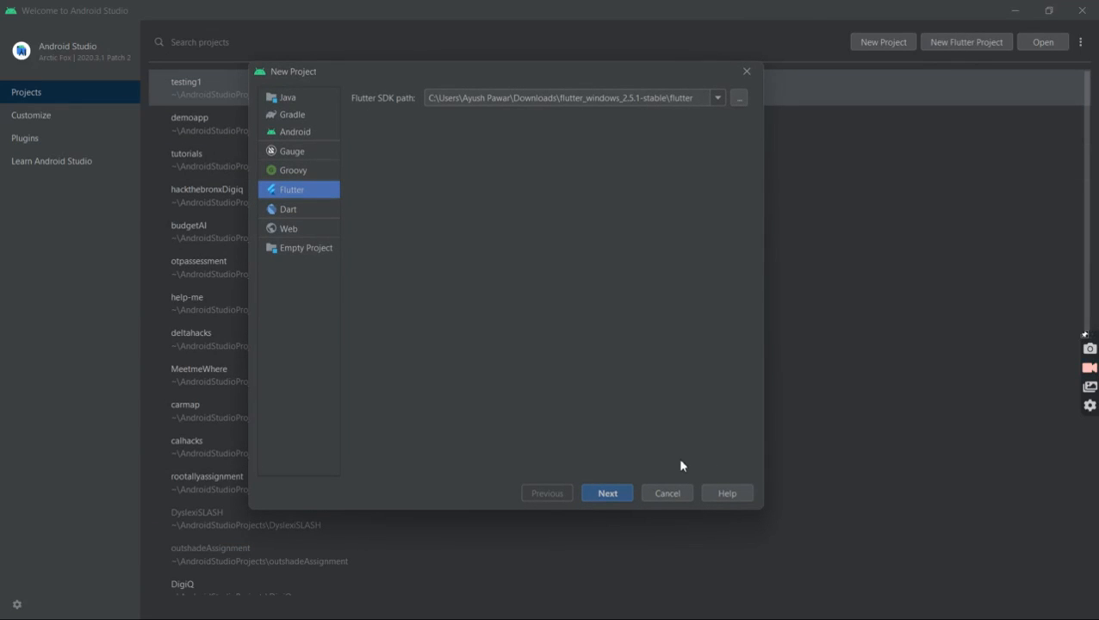
pyautogui.click(617, 492)
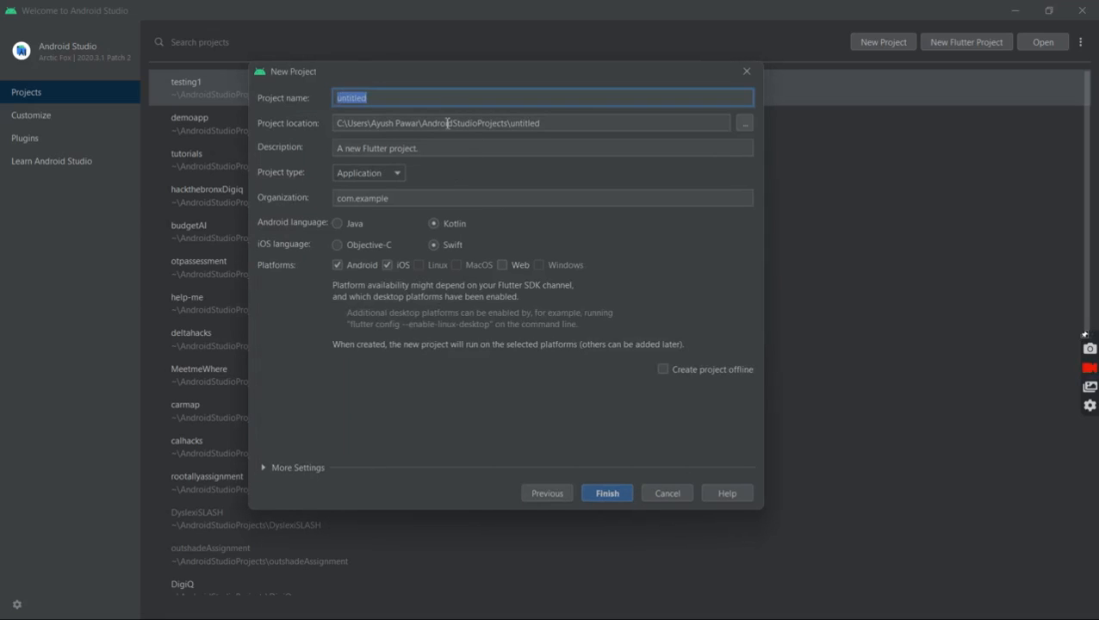
pyautogui.press('BackSpace')
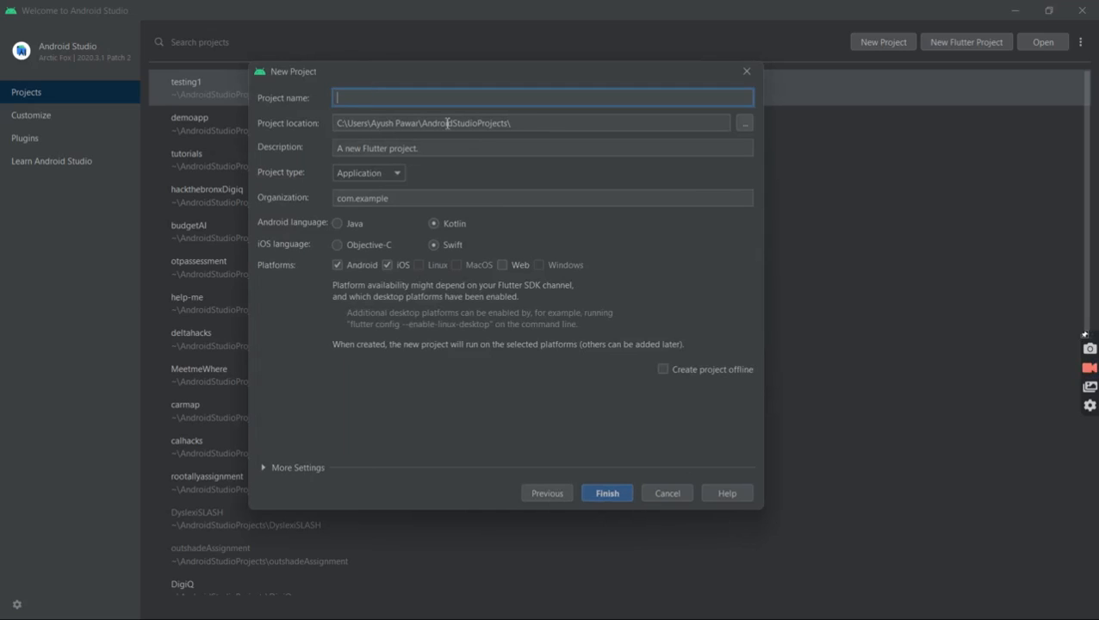
pyautogui.write('demoapp1')
pyautogui.click(608, 494)
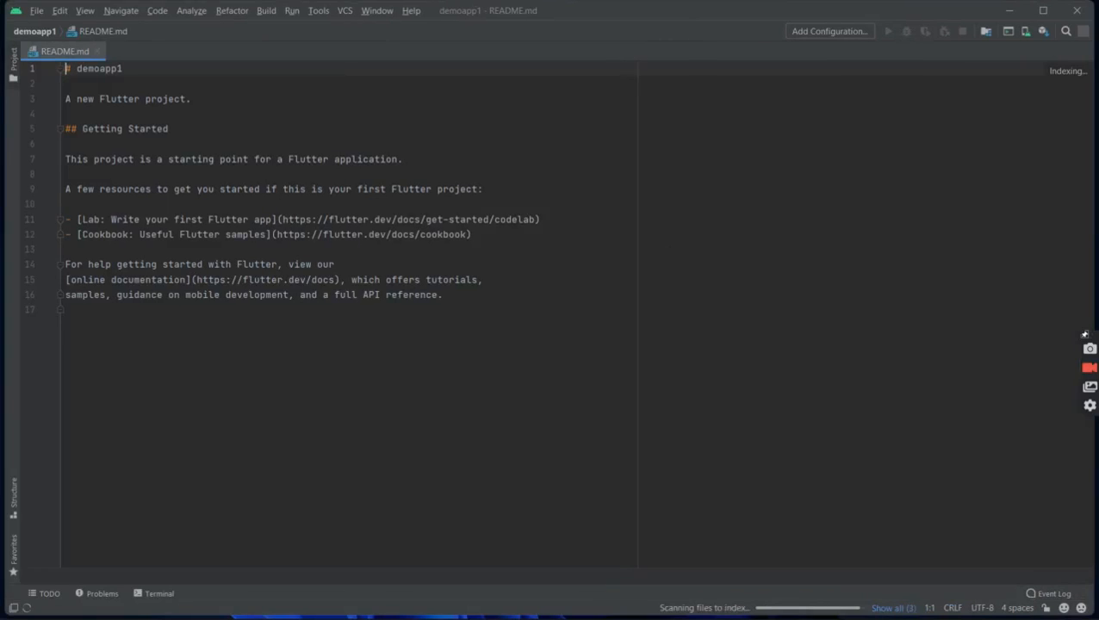
# Expand the demoapp1 project and its lib folder, open main.dart and skim through its code
pyautogui.click(36, 11)
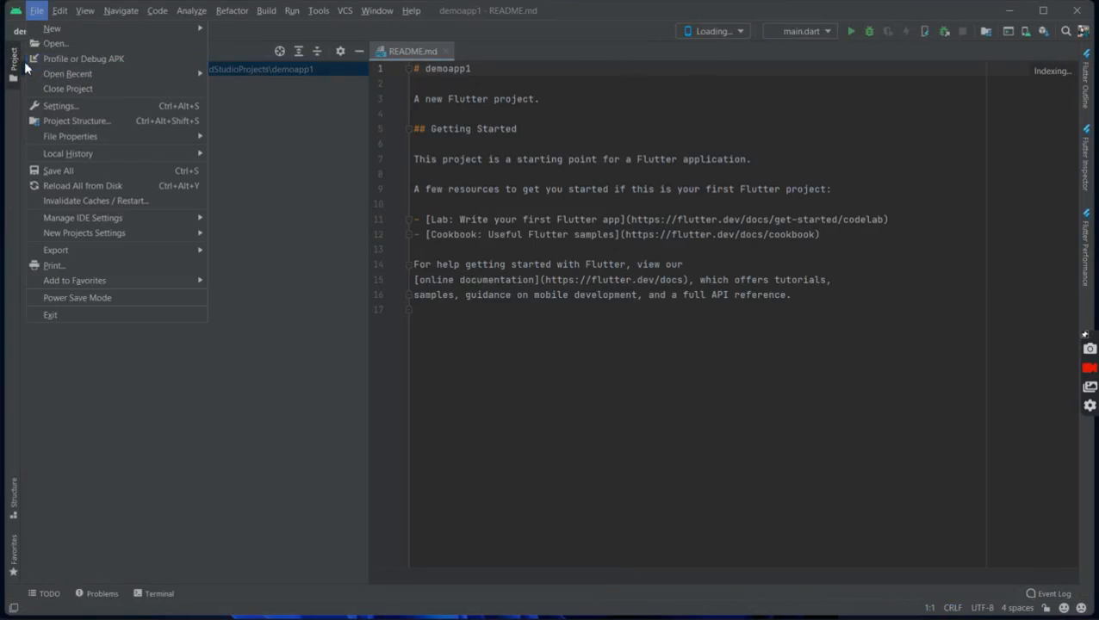
pyautogui.click(358, 188)
pyautogui.click(30, 69)
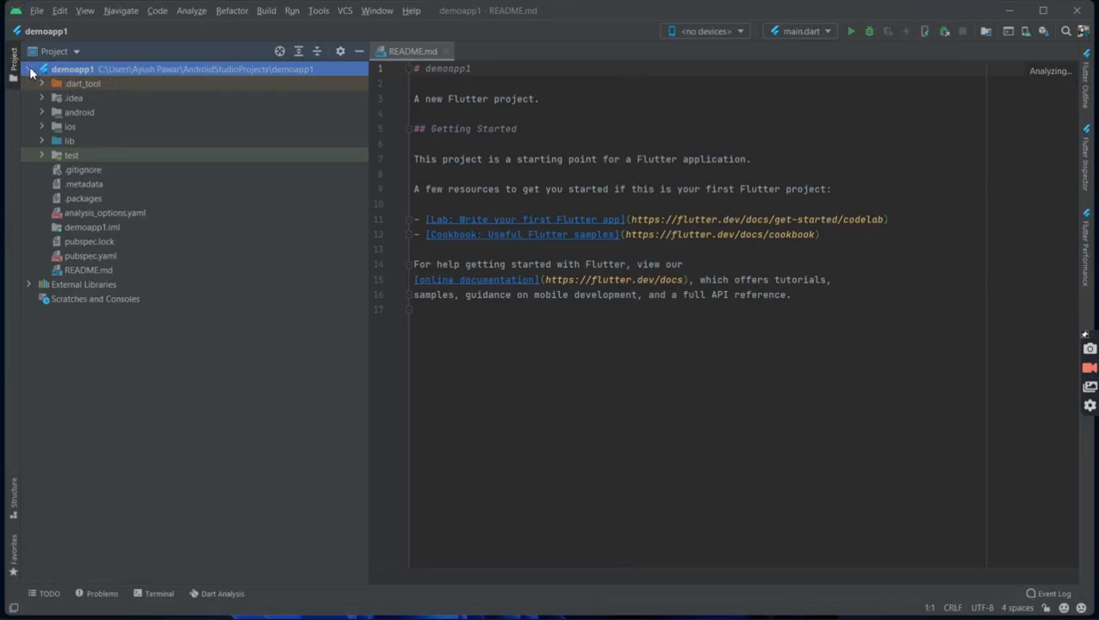
pyautogui.click(42, 140)
pyautogui.click(60, 139)
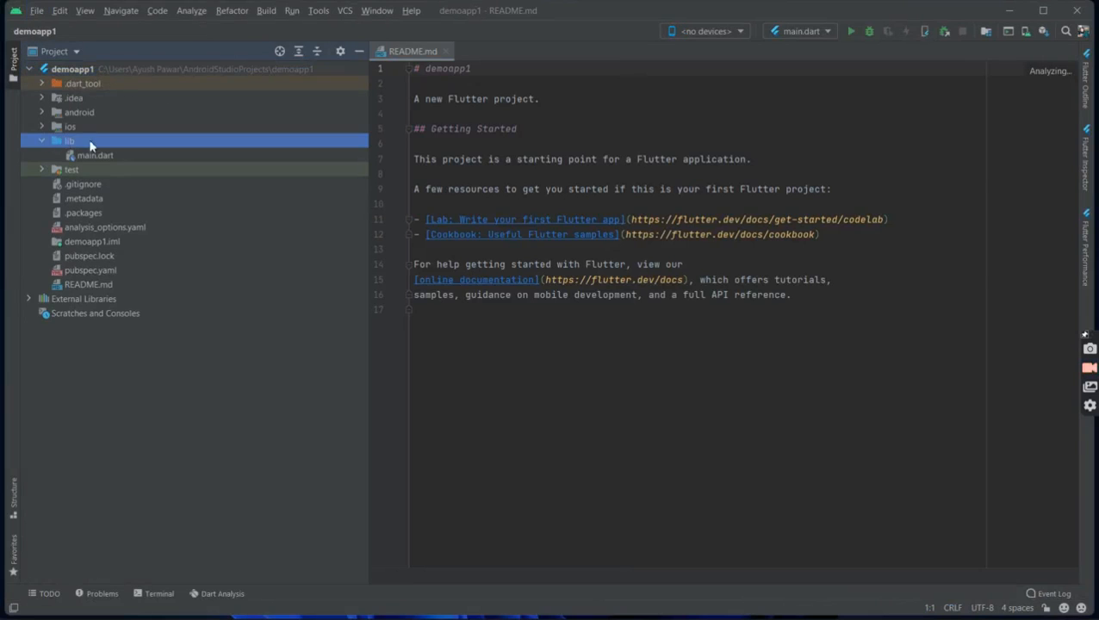
pyautogui.click(100, 156)
pyautogui.doubleClick(100, 155)
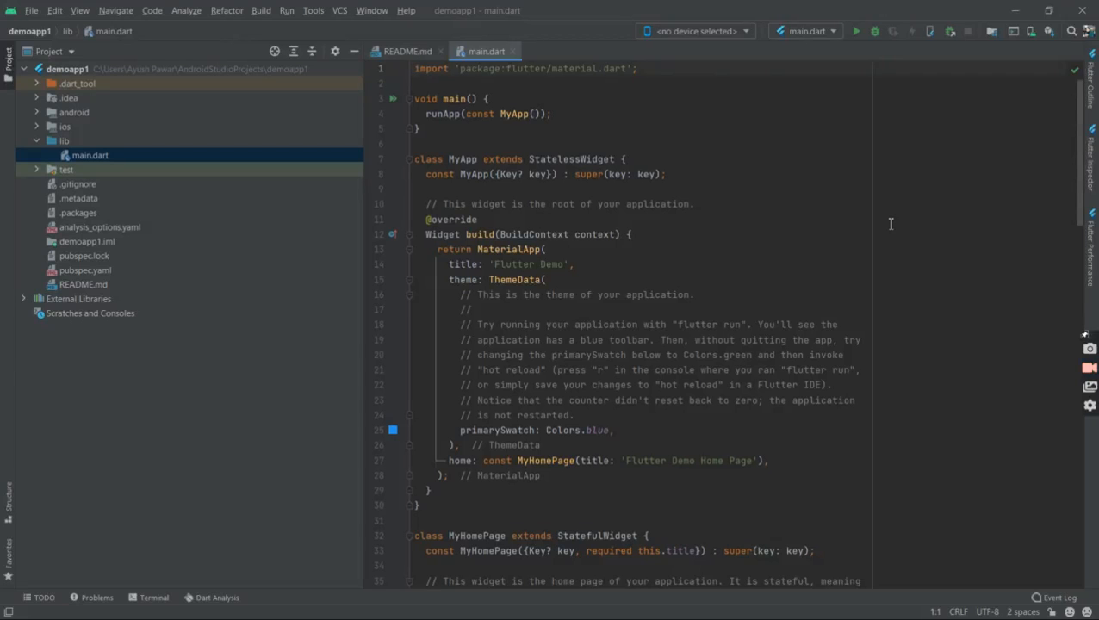
pyautogui.scroll(-1, 565, 269)
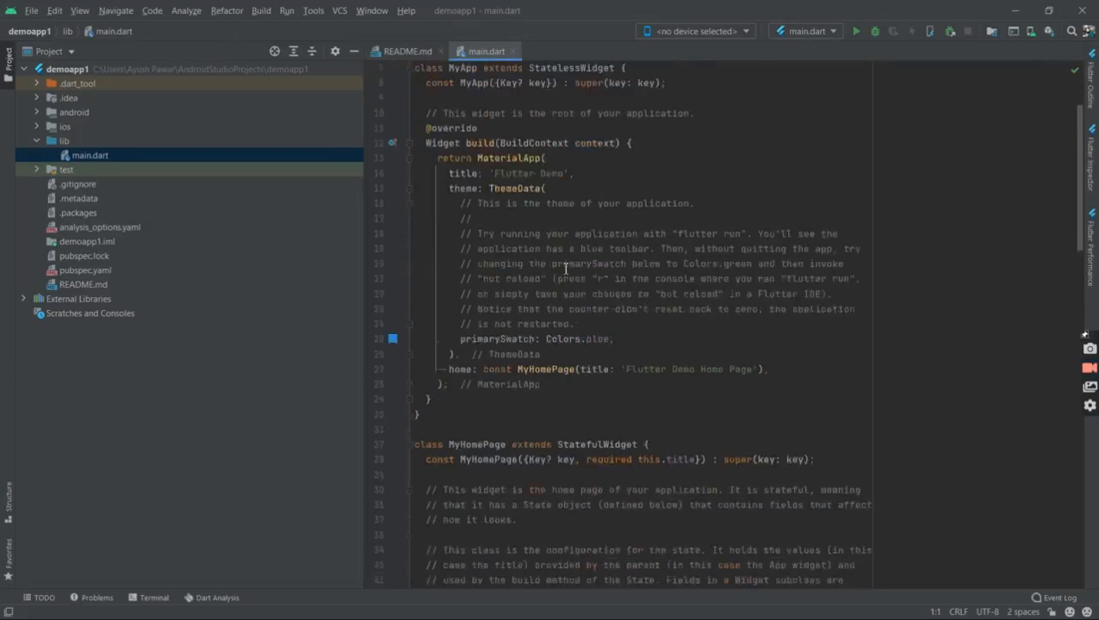
pyautogui.scroll(-9, 565, 269)
pyautogui.scroll(10, 565, 269)
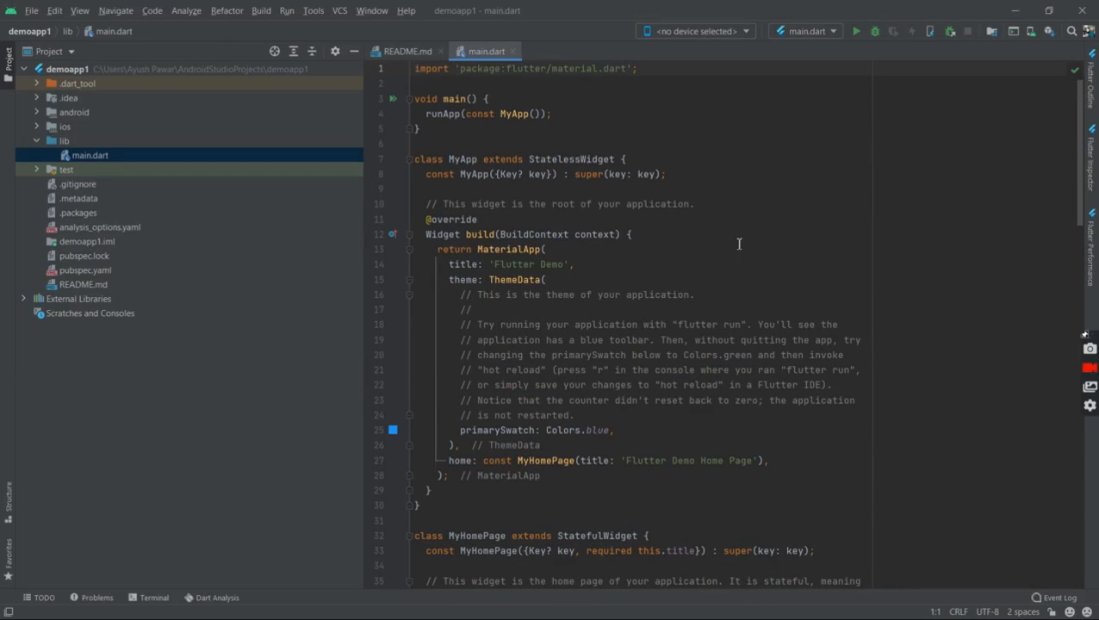
# Create a virtual device from the Pixel 5 phone definition with the R (API 30, Android 11.0 x86) system image
pyautogui.click(1030, 31)
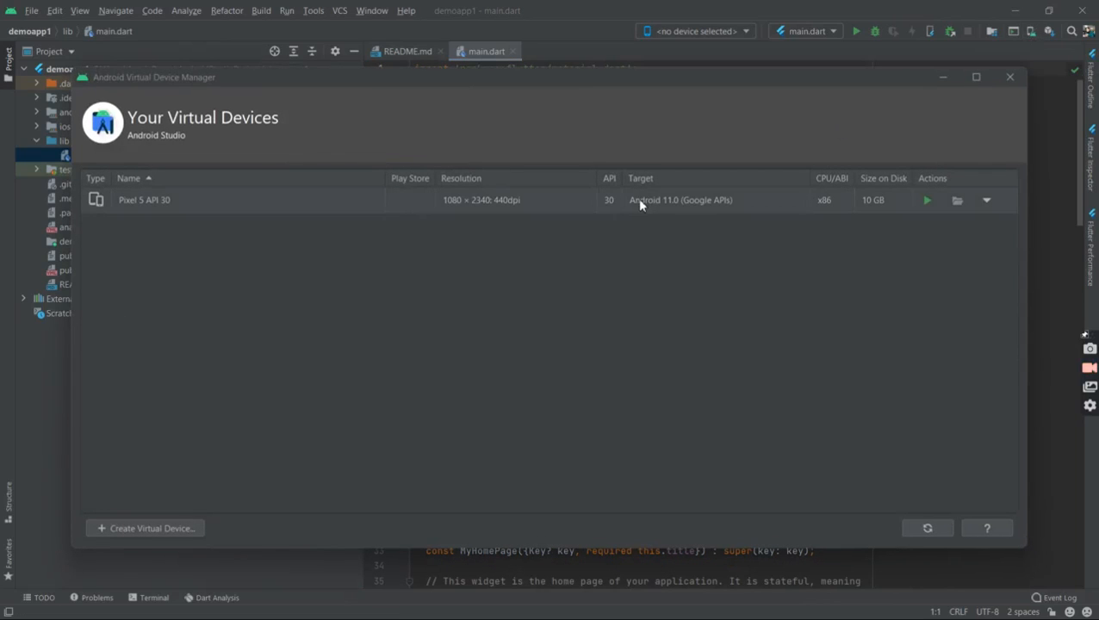
pyautogui.click(147, 527)
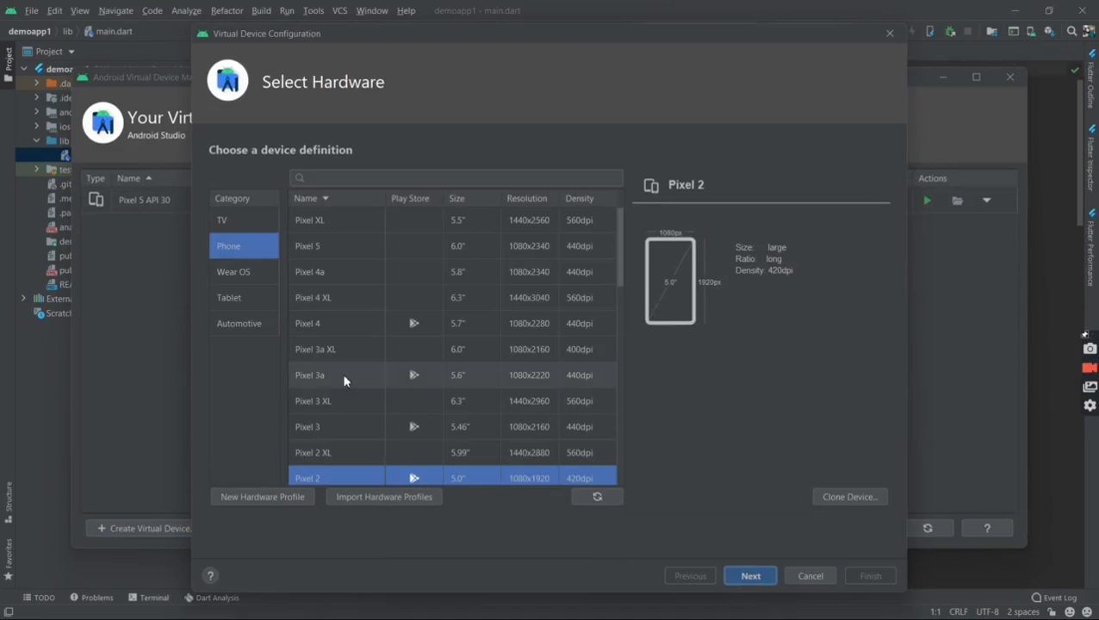
pyautogui.click(310, 249)
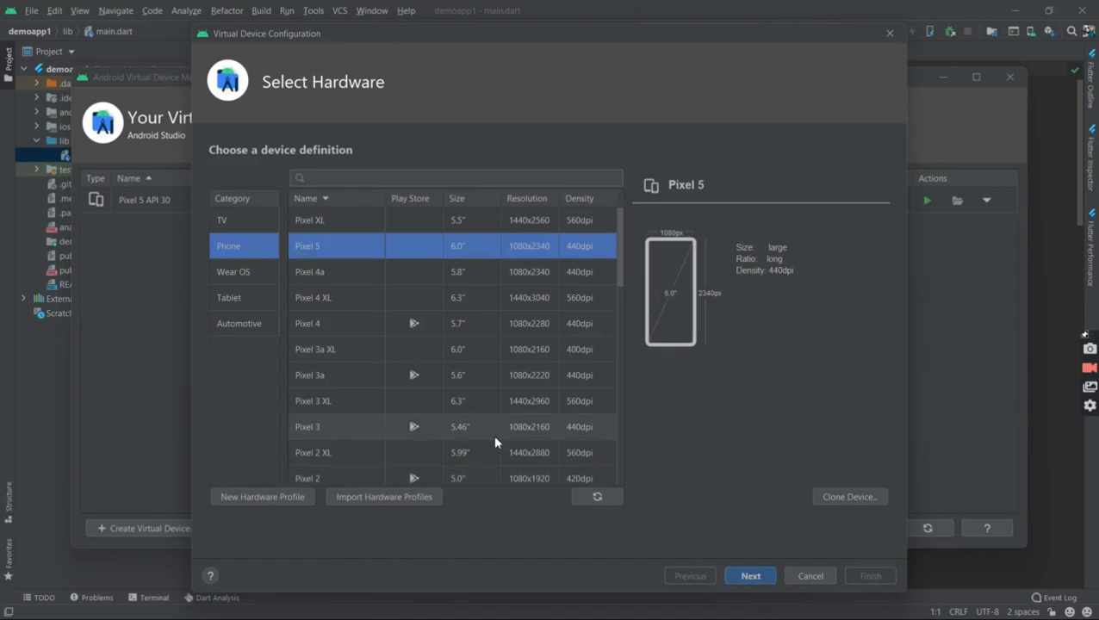
pyautogui.click(750, 576)
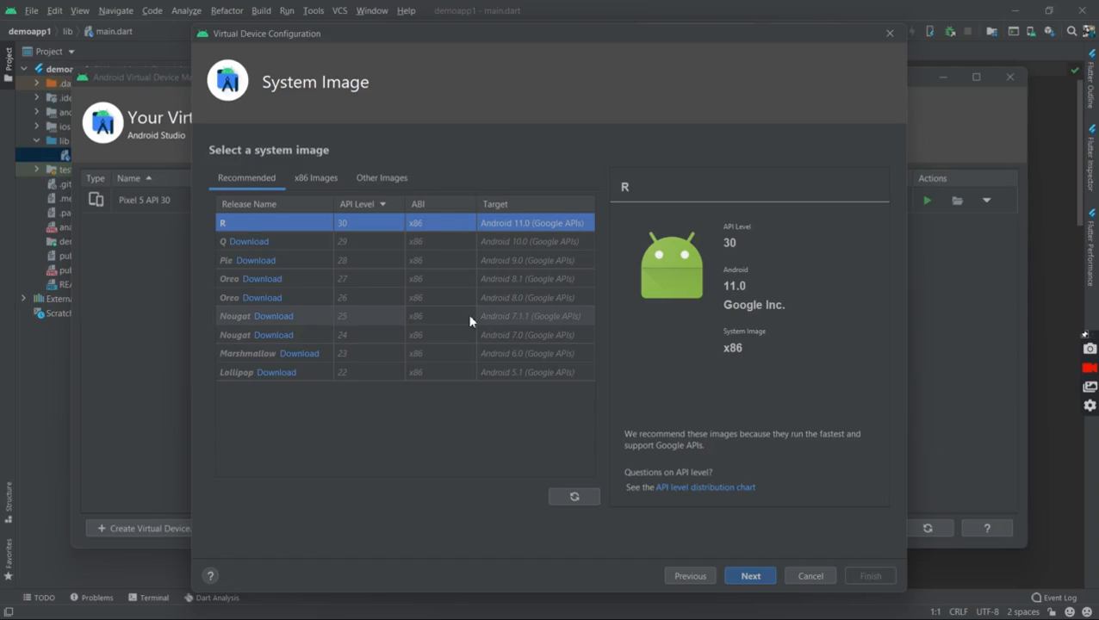
pyautogui.click(751, 576)
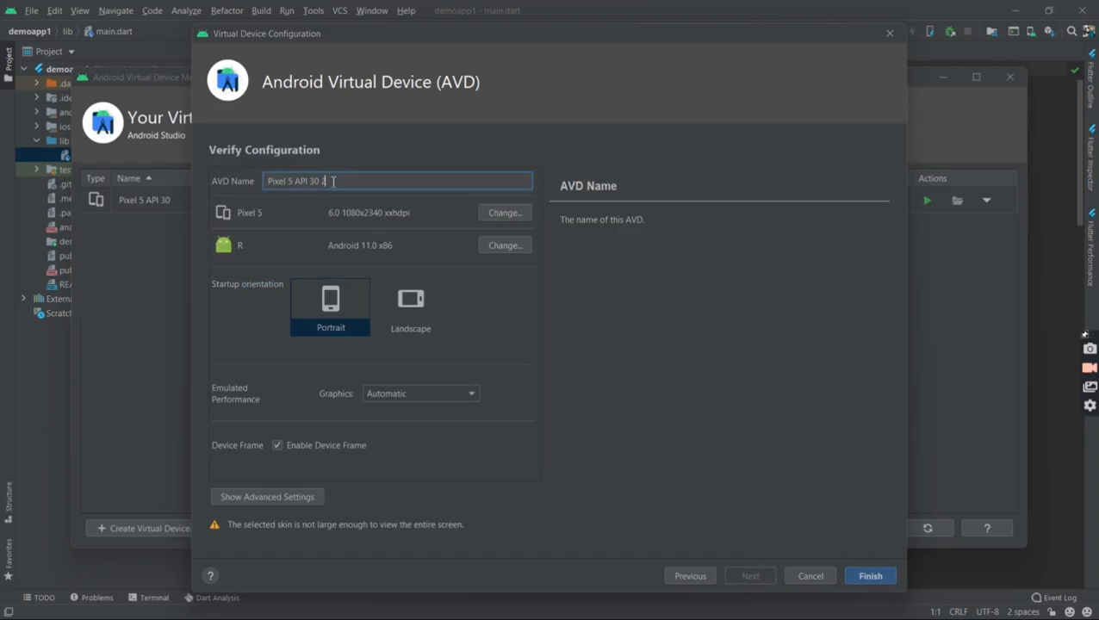
pyautogui.click(870, 577)
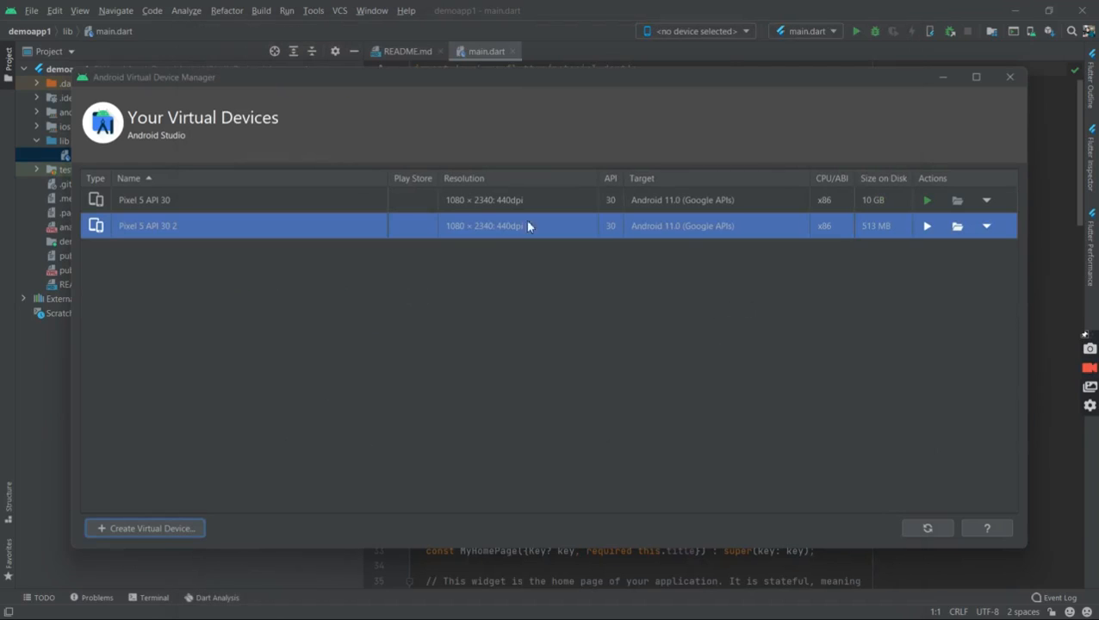
# Launch the Pixel 5 API 30 2 virtual device and minimize the virtual device manager
pyautogui.click(926, 227)
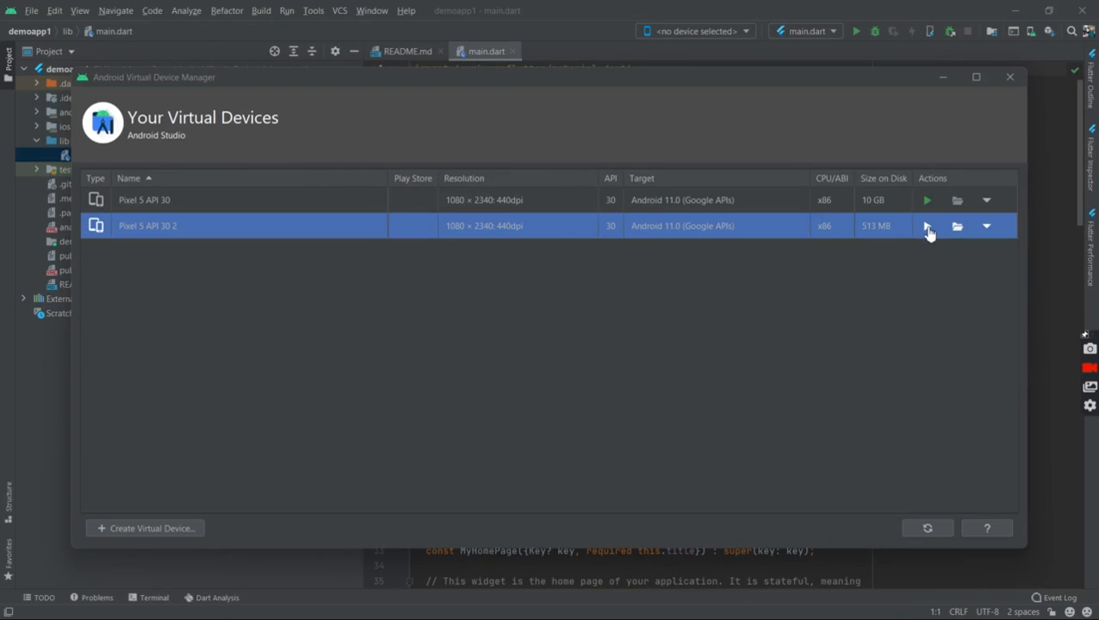
pyautogui.click(549, 331)
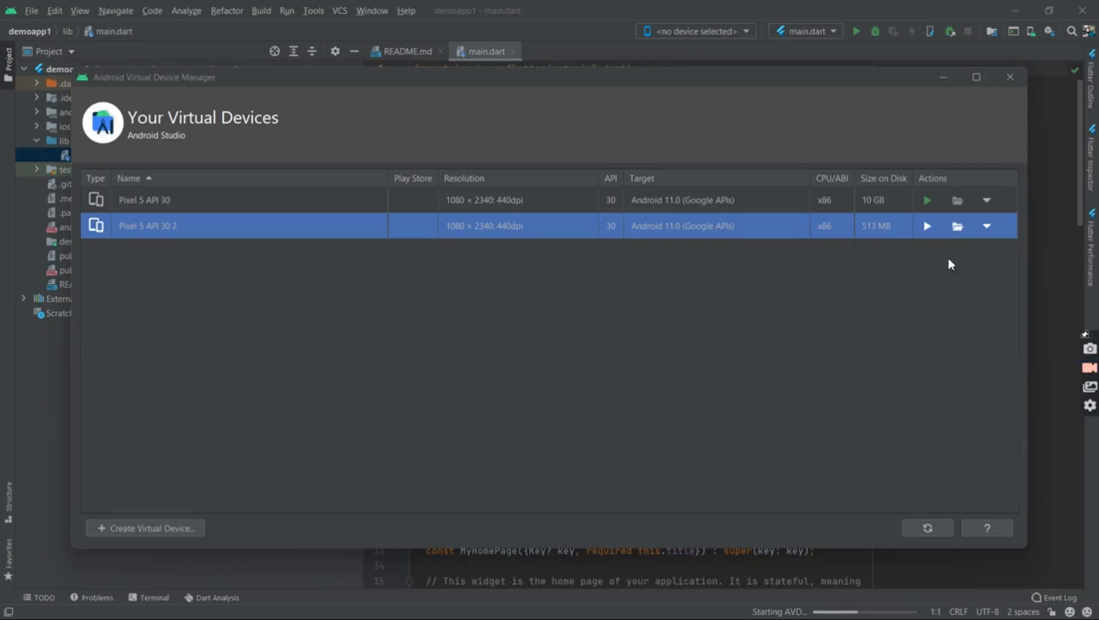
pyautogui.click(943, 77)
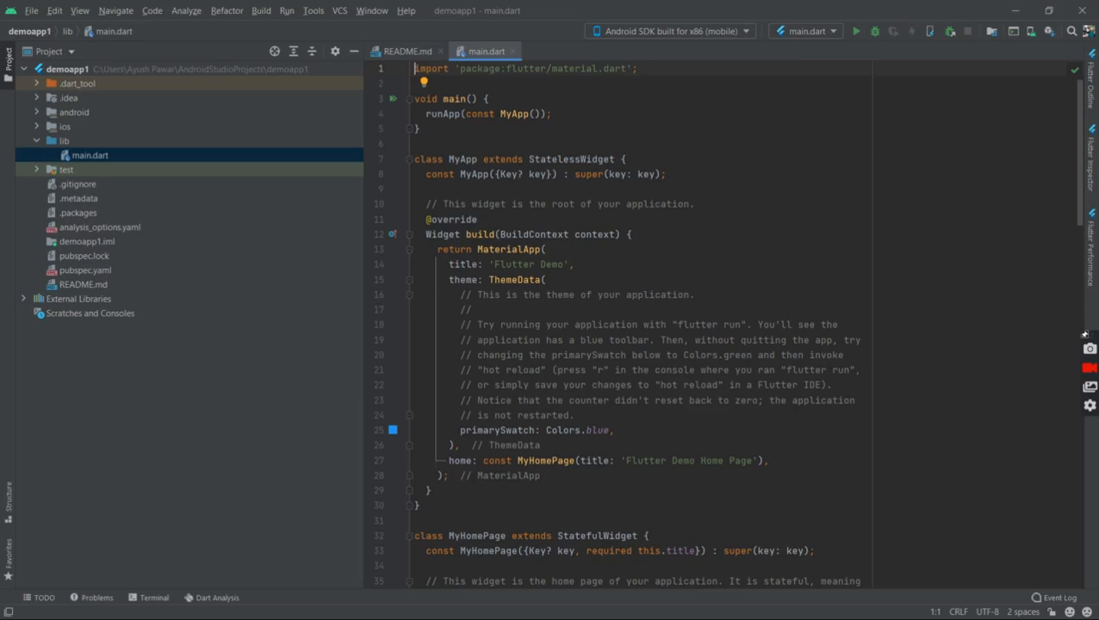
# Bring the emulator in front of the Android Studio editor and place it over the right part of the code area
pyautogui.click(1013, 13)
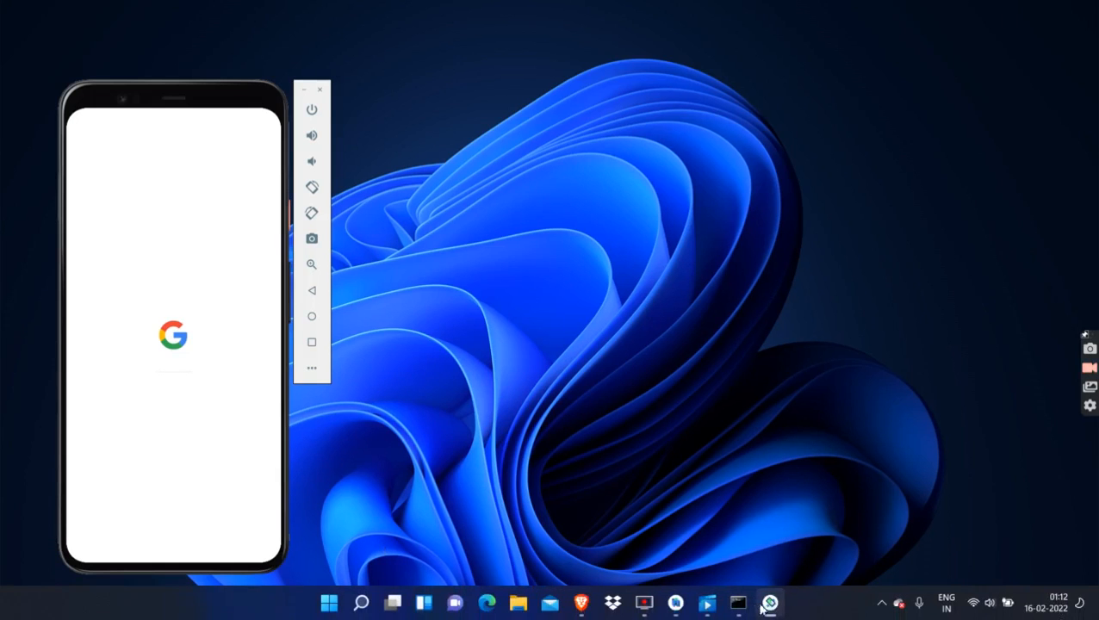
pyautogui.moveTo(675, 604)
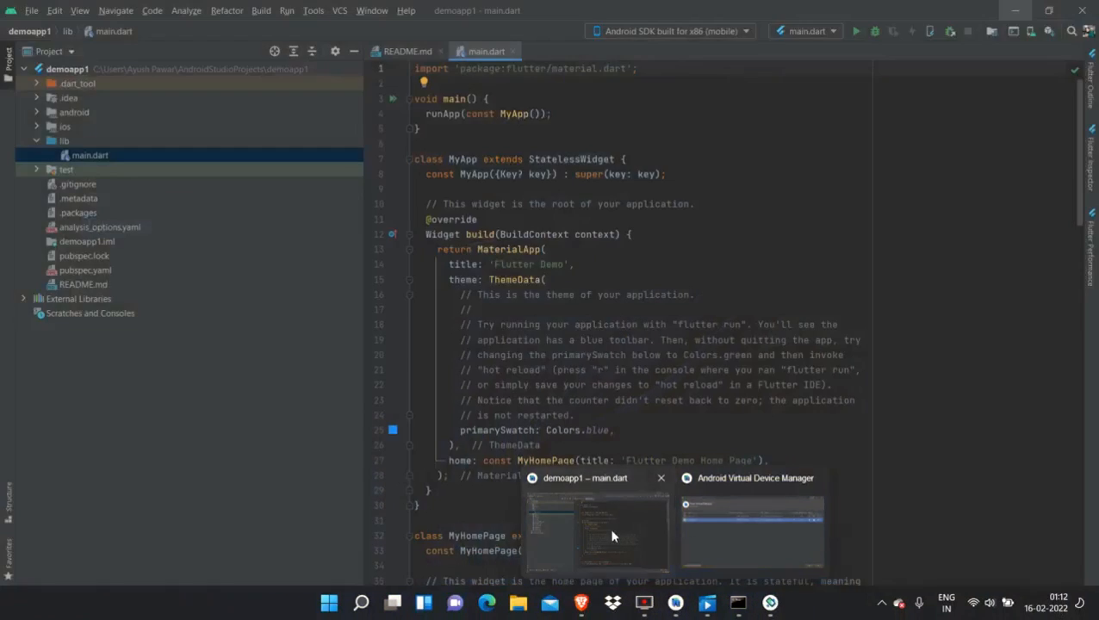
pyautogui.click(597, 532)
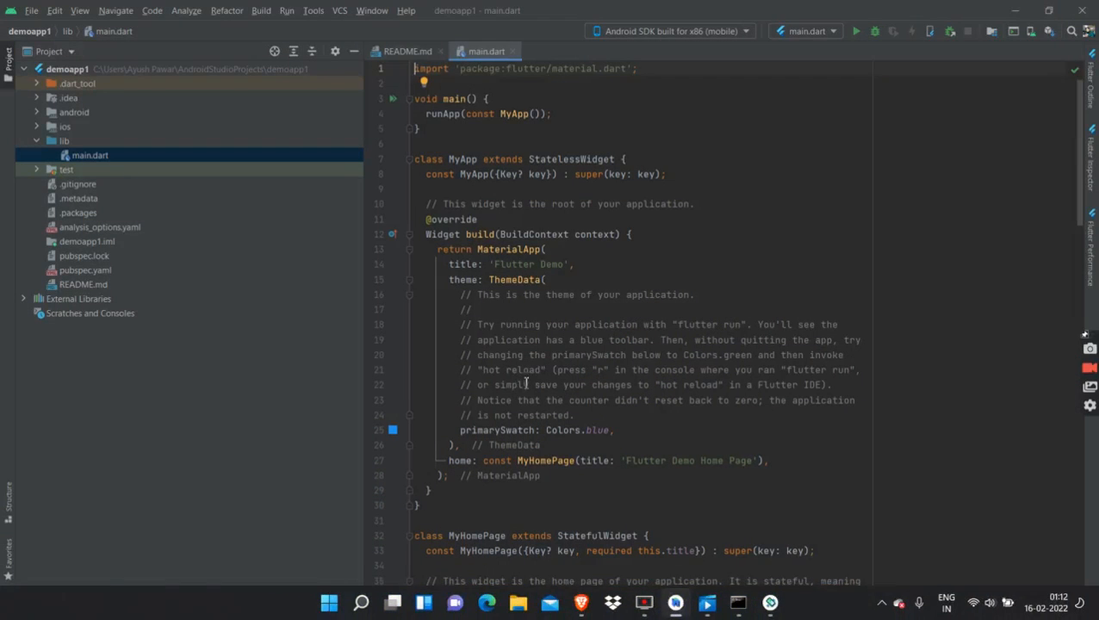
pyautogui.click(771, 604)
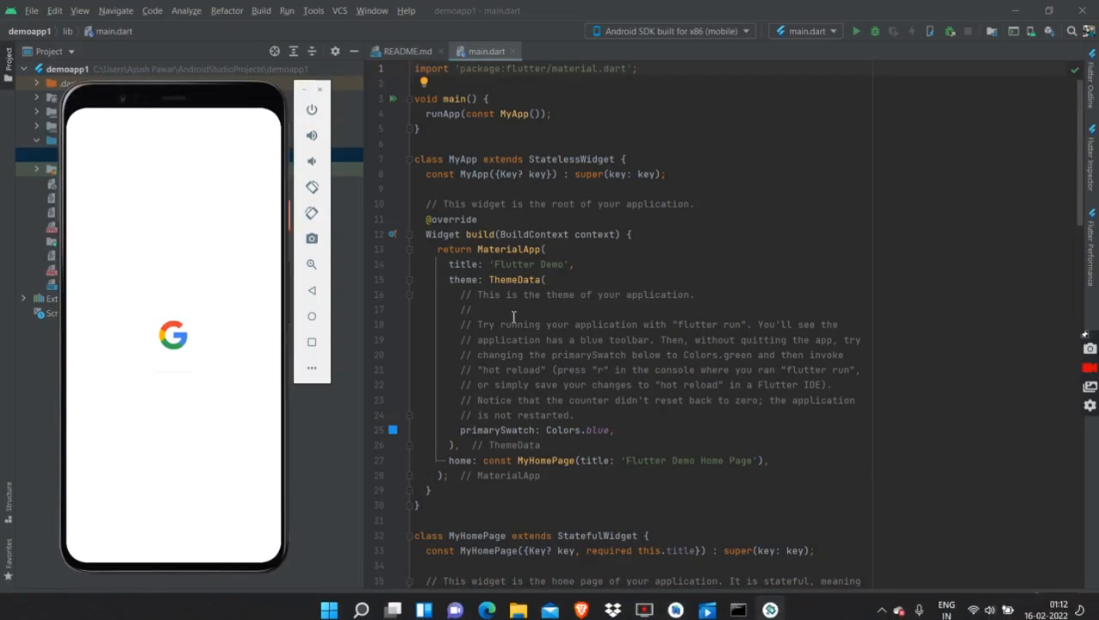
pyautogui.moveTo(184, 90); pyautogui.dragTo(916, 89)
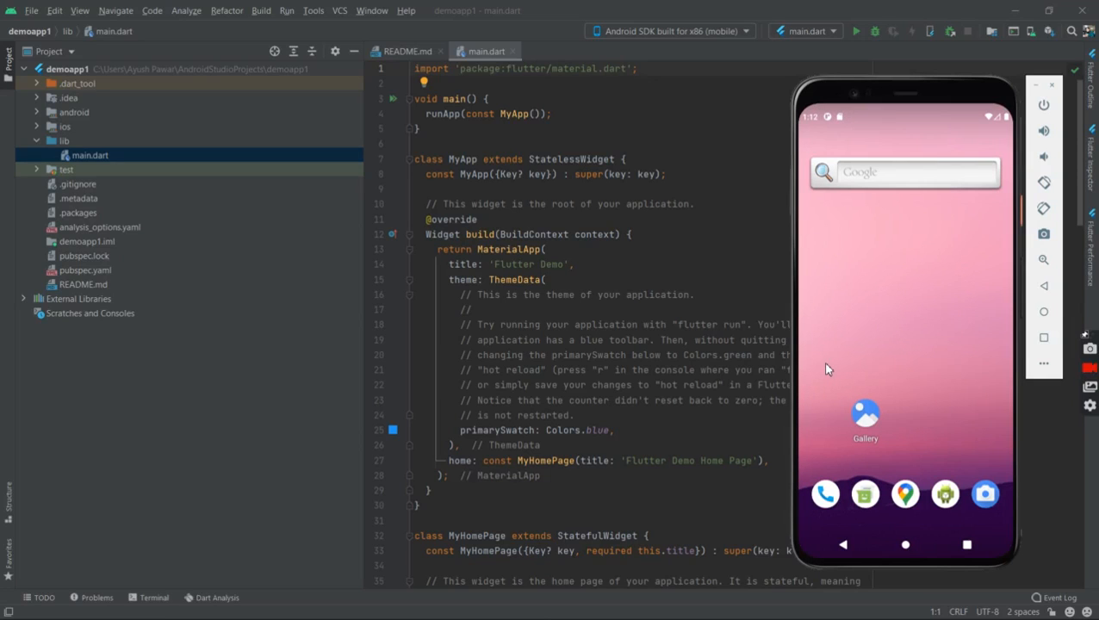
# Run main.dart on the Android emulator and arrange the emulator over the editor to show the app
pyautogui.click(857, 34)
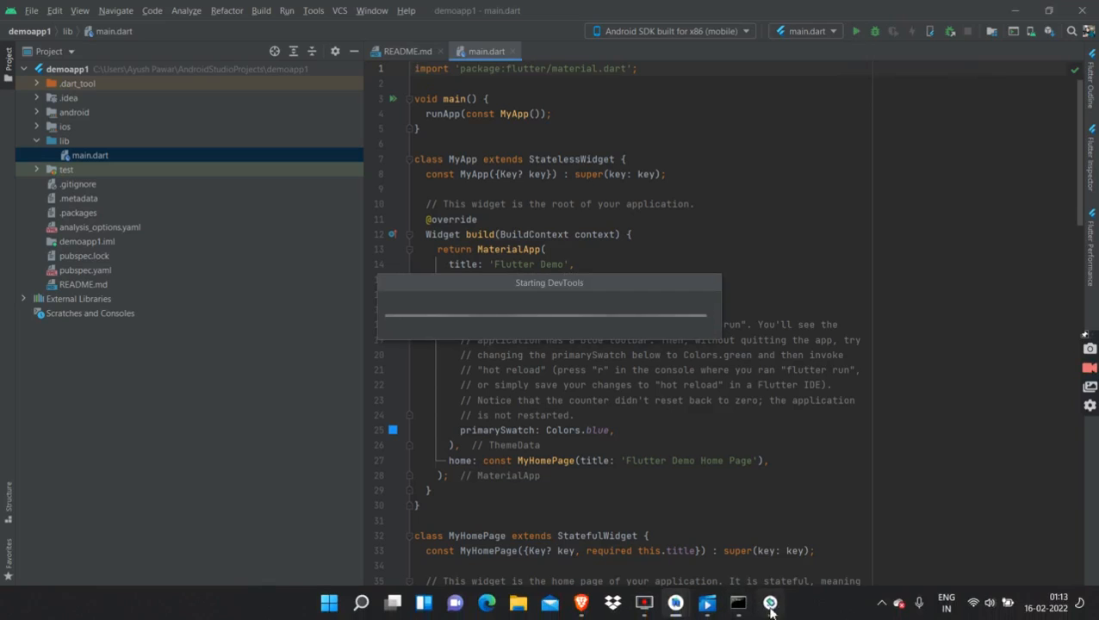
pyautogui.click(769, 603)
pyautogui.moveTo(891, 105); pyautogui.dragTo(874, 94)
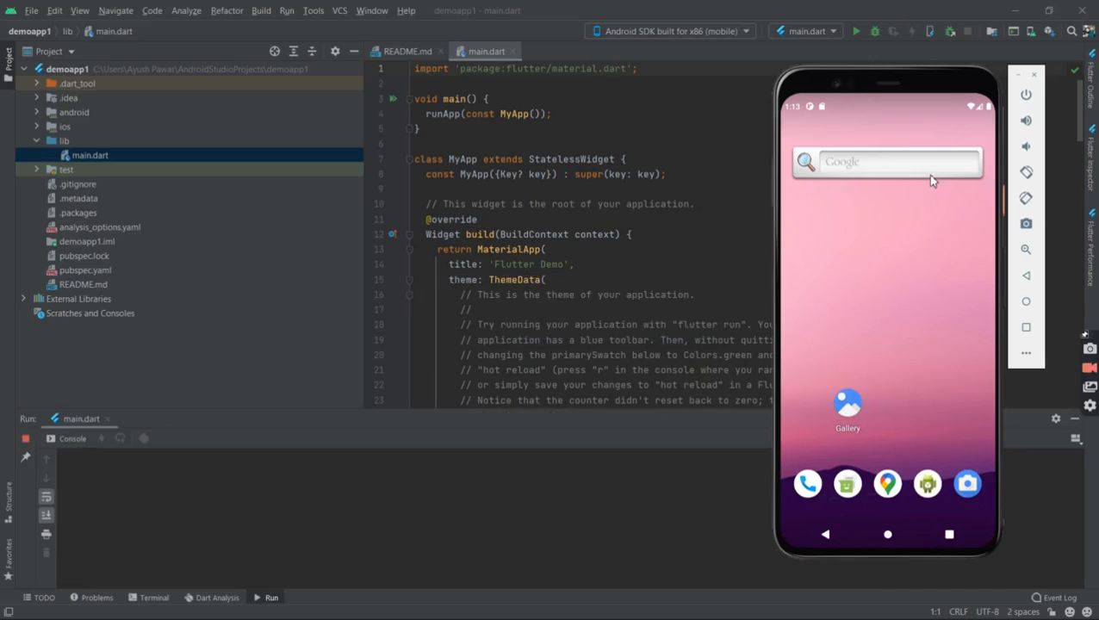
pyautogui.scroll(-2, 658, 288)
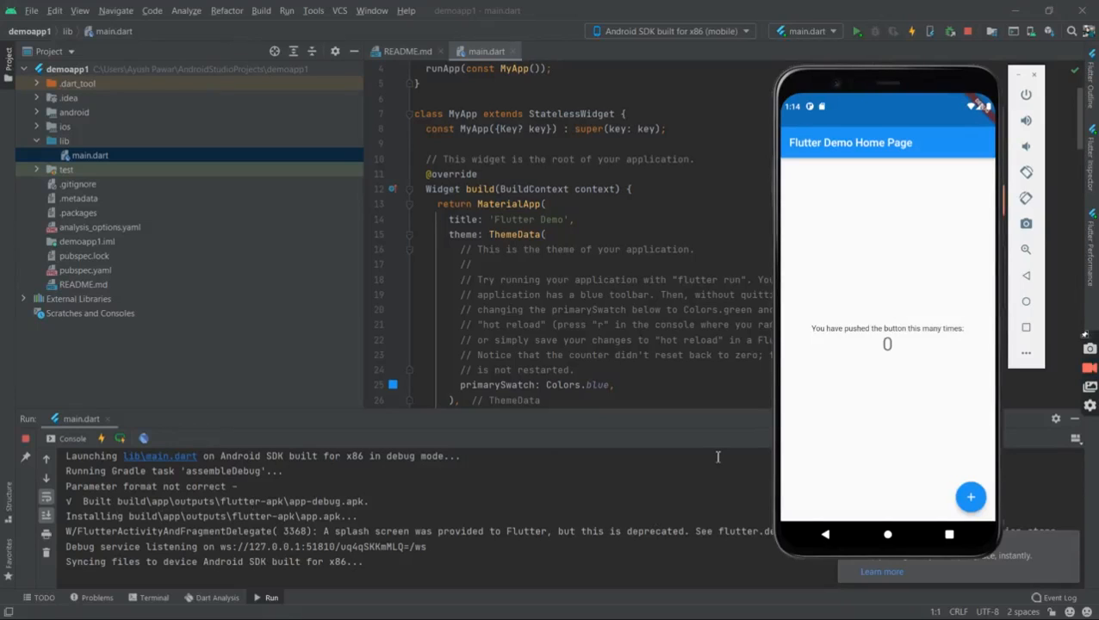
pyautogui.moveTo(840, 81); pyautogui.dragTo(825, 58)
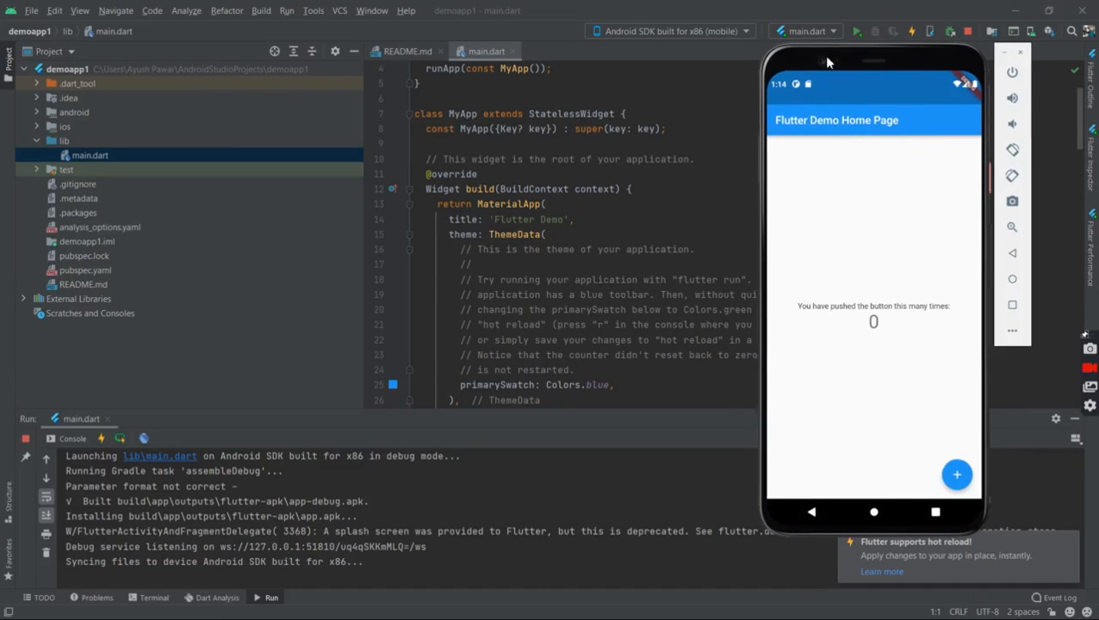
# Increment the demo app's counter four times in the emulator
pyautogui.click(954, 478)
pyautogui.click(954, 479)
pyautogui.click(954, 479)
pyautogui.click(954, 478)
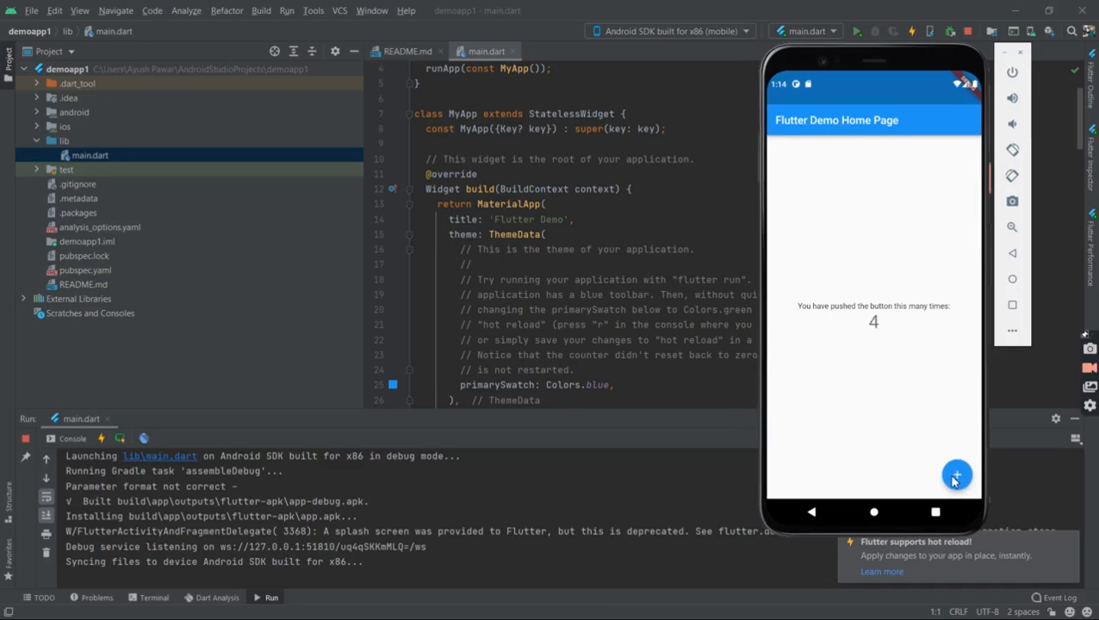
# Examine the main.dart code, highlighting the MyApp class and reading through the home page and counter state classes
pyautogui.scroll(-2, 585, 226)
pyautogui.scroll(3, 585, 226)
pyautogui.moveTo(413, 146); pyautogui.dragTo(638, 441)
pyautogui.moveTo(683, 263); pyautogui.dragTo(683, 265)
pyautogui.scroll(-13, 646, 262)
pyautogui.click(644, 262)
pyautogui.scroll(-6, 644, 262)
pyautogui.scroll(12, 644, 262)
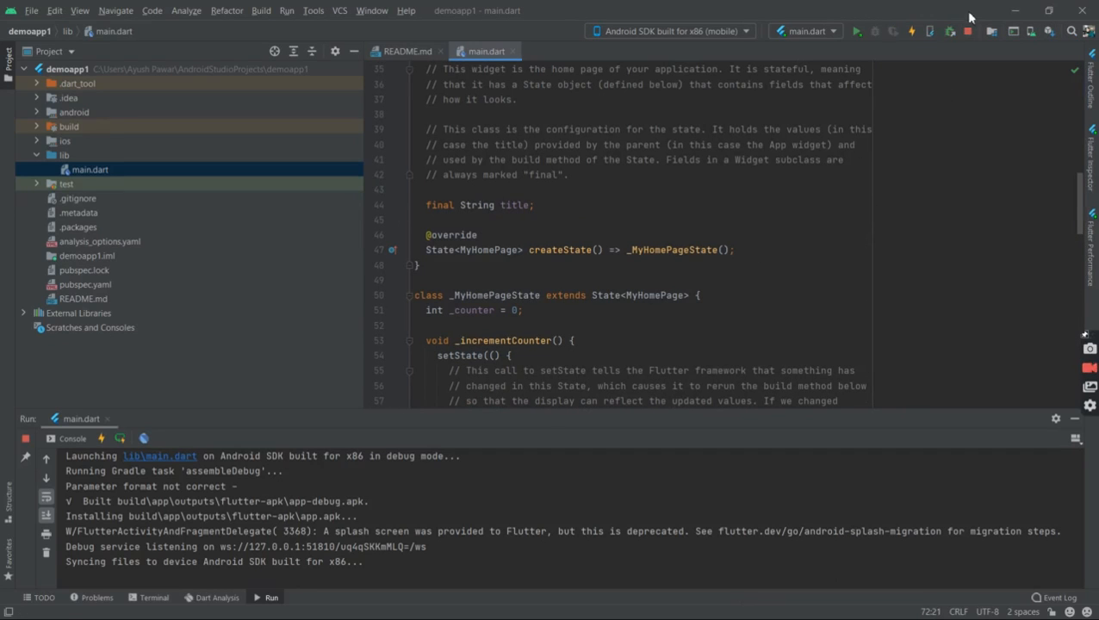
# Stop the running demo app and clear the Android Studio window off the desktop
pyautogui.click(966, 32)
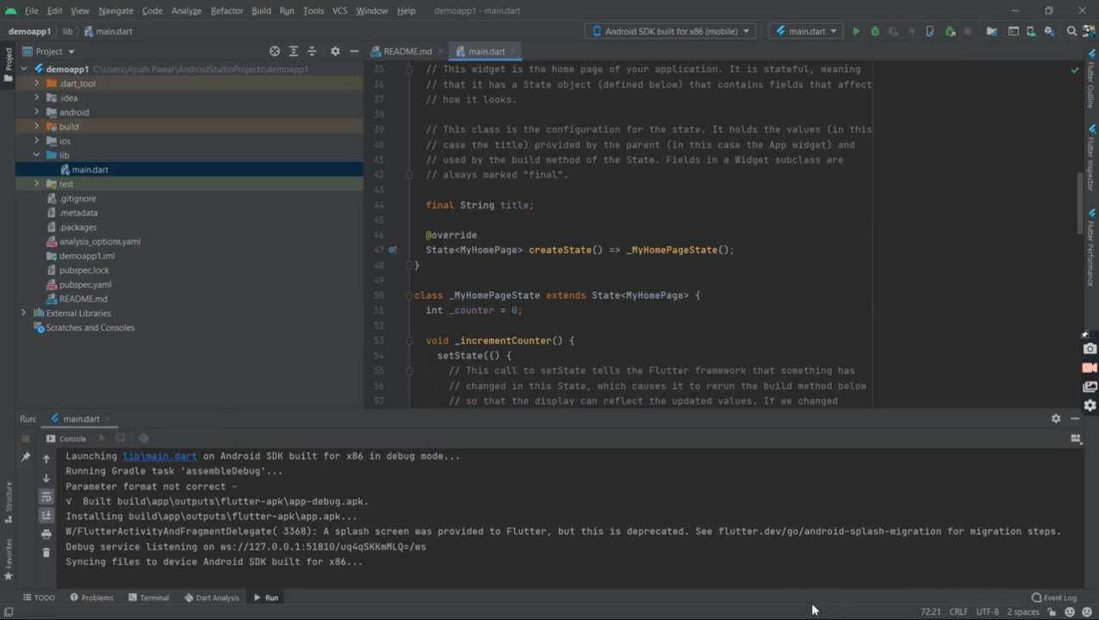
pyautogui.click(1014, 10)
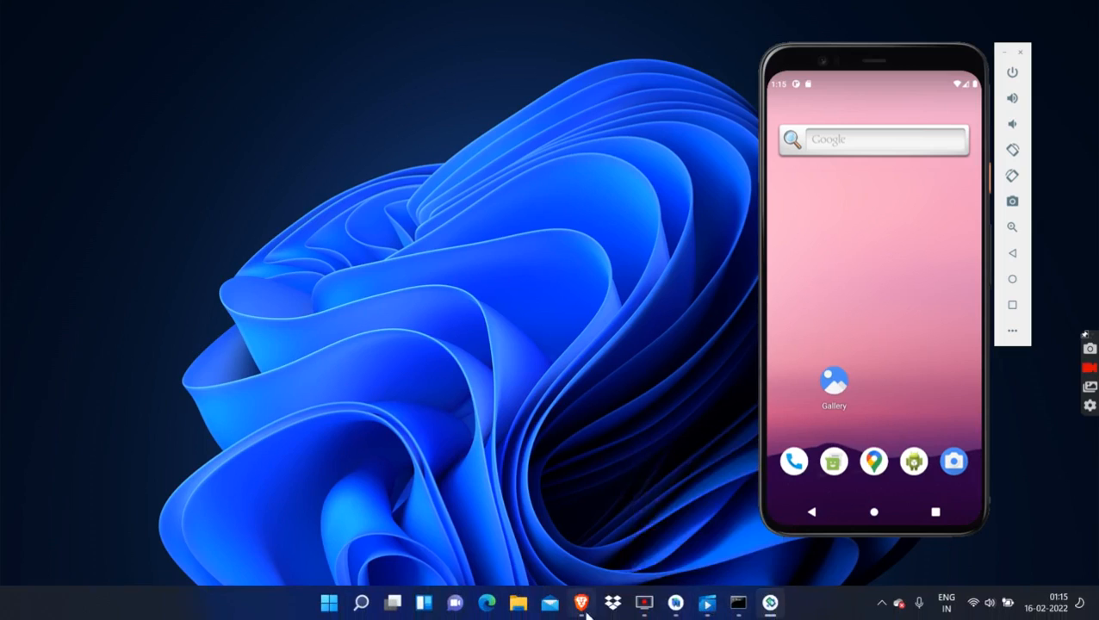
pyautogui.click(582, 604)
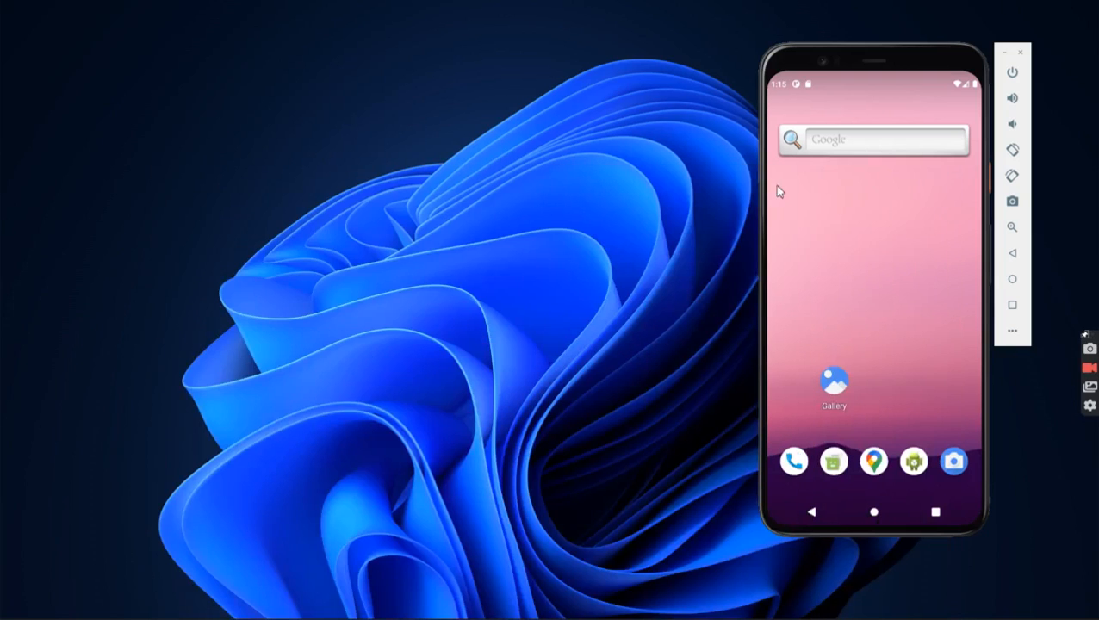